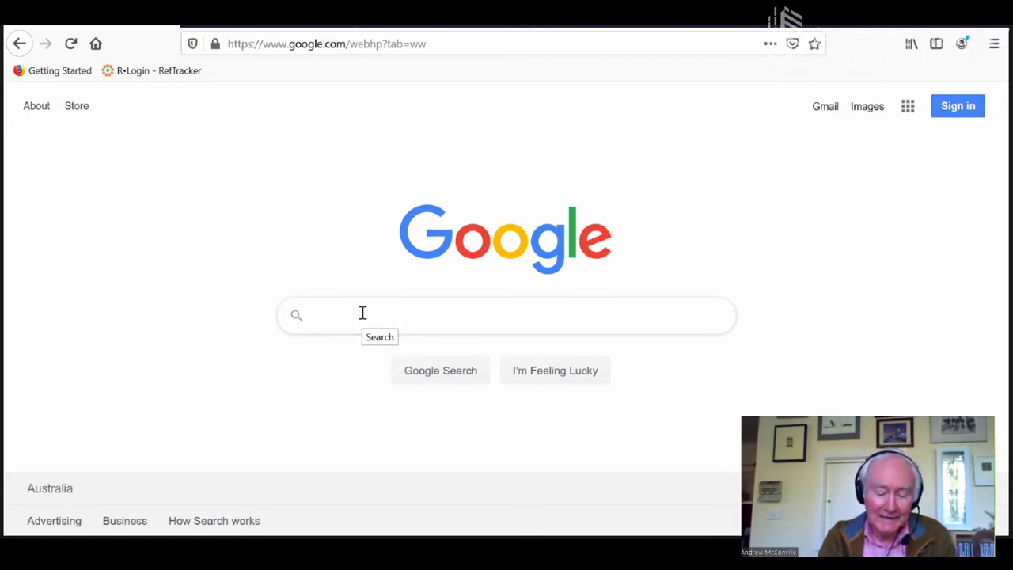
# Step: Search Google for "gambling social impacts"
pyautogui.write('gamb')
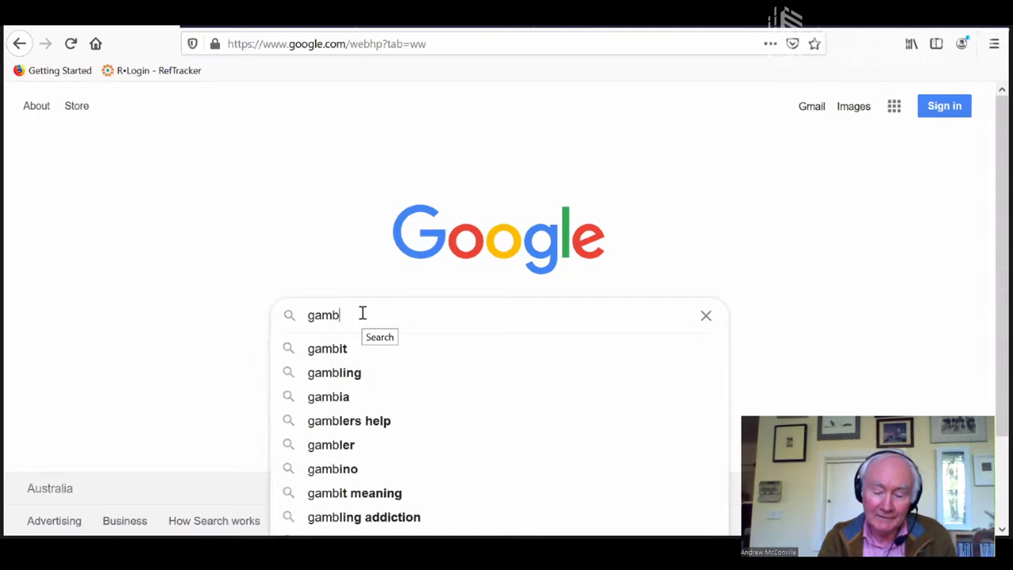
pyautogui.write('ling')
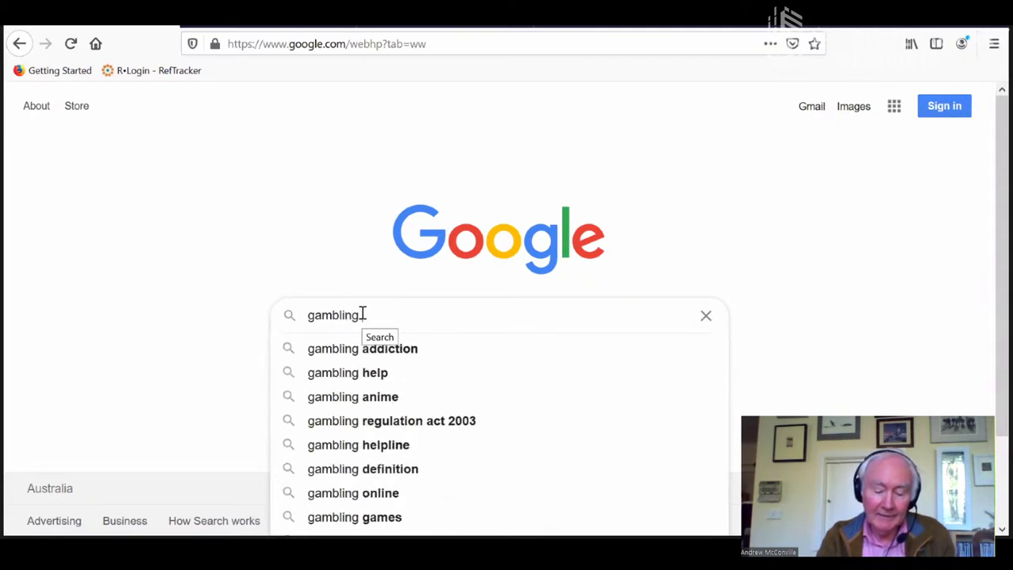
pyautogui.write(' soc')
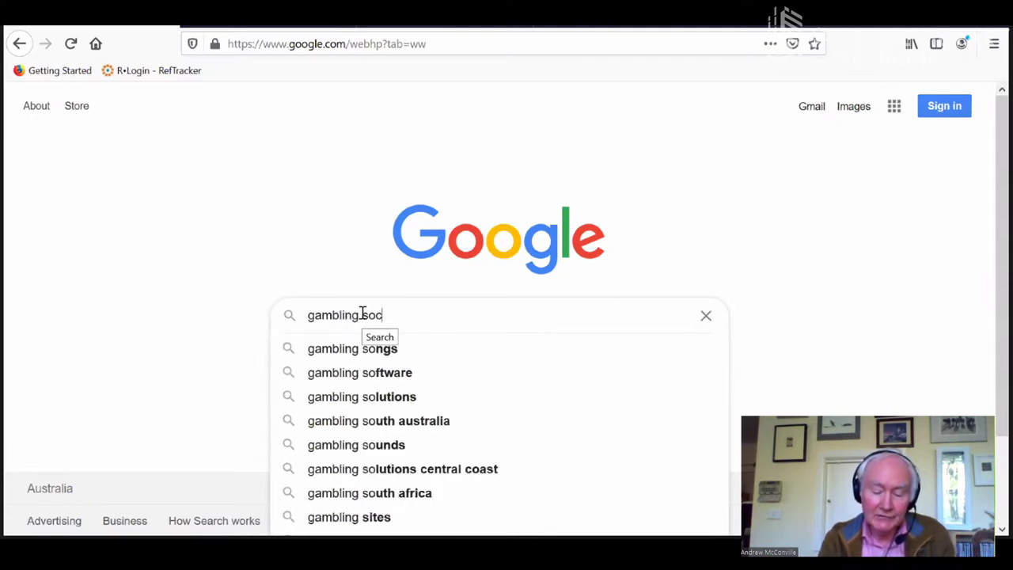
pyautogui.write('ial')
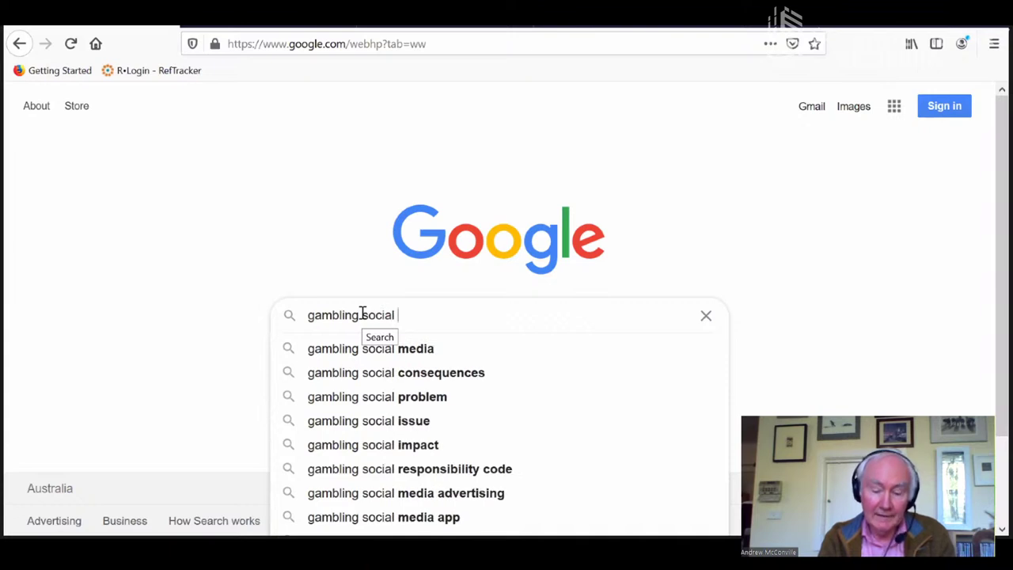
pyautogui.write(' impi')
pyautogui.press('BackSpace')
pyautogui.write('ac')
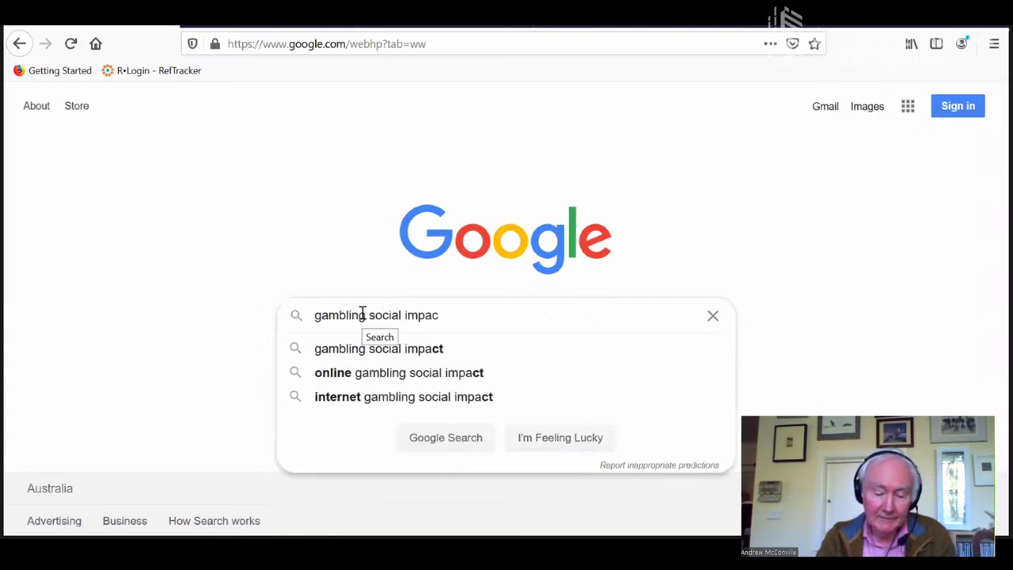
pyautogui.write('ts')
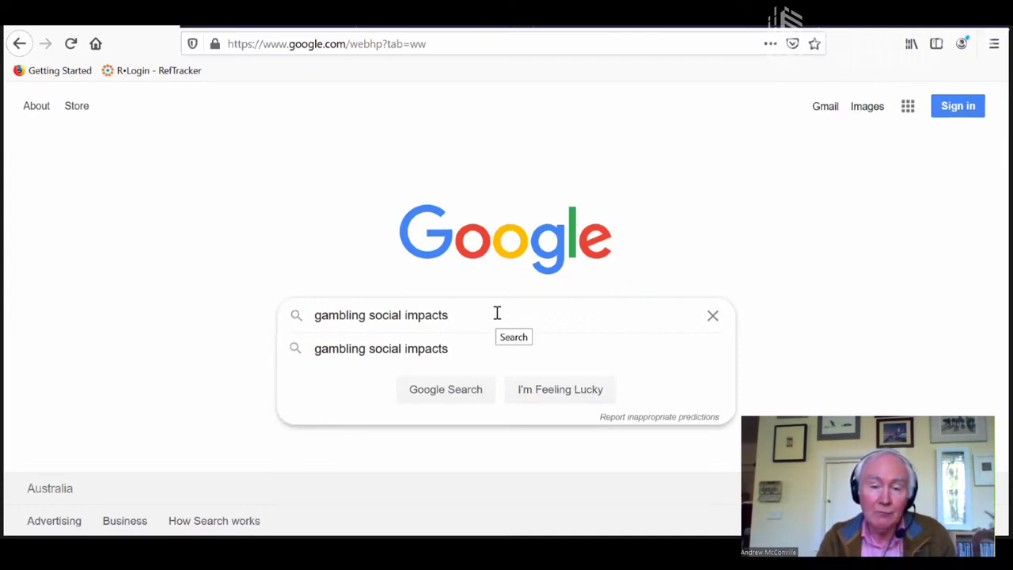
pyautogui.press('Return')
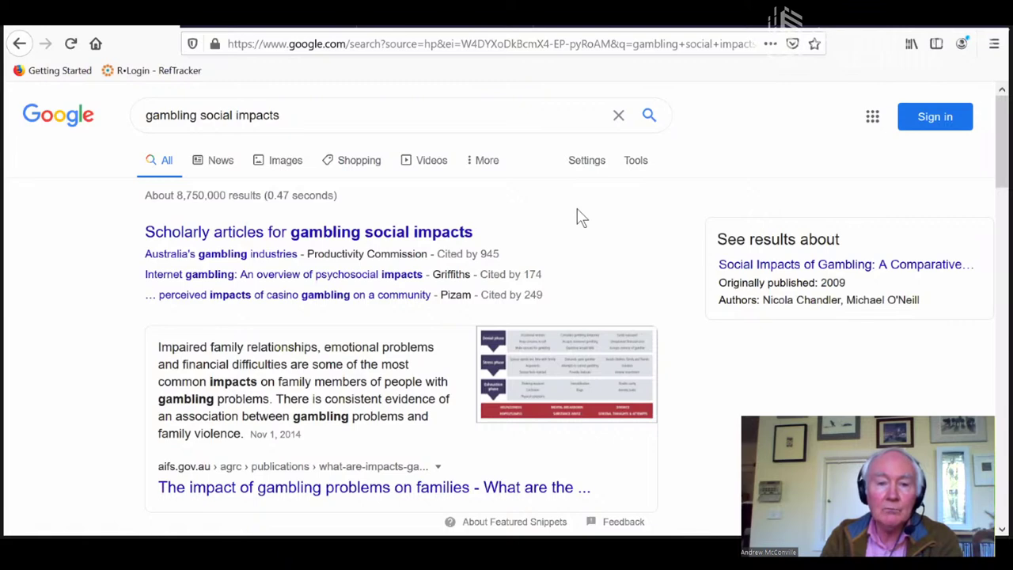
# Step: Open the Advanced Search form for the current gambling query
pyautogui.scroll(-3, 577, 213)
pyautogui.scroll(3, 576, 214)
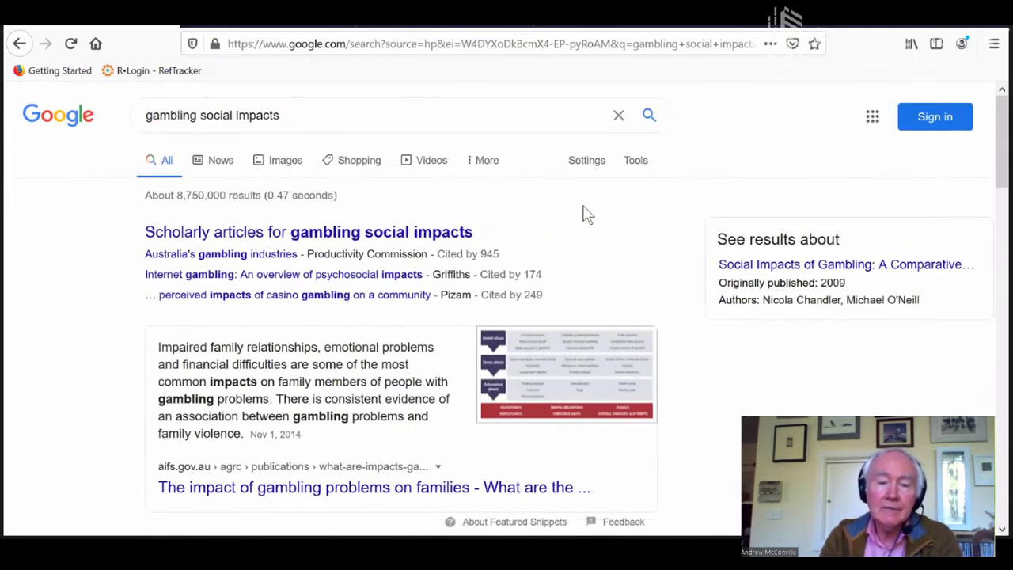
pyautogui.click(584, 165)
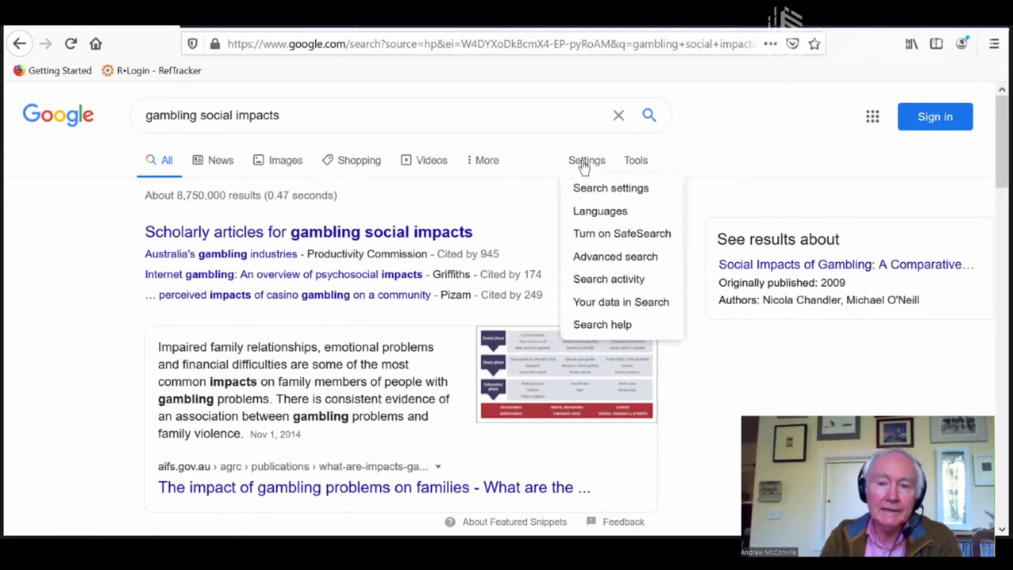
pyautogui.click(602, 260)
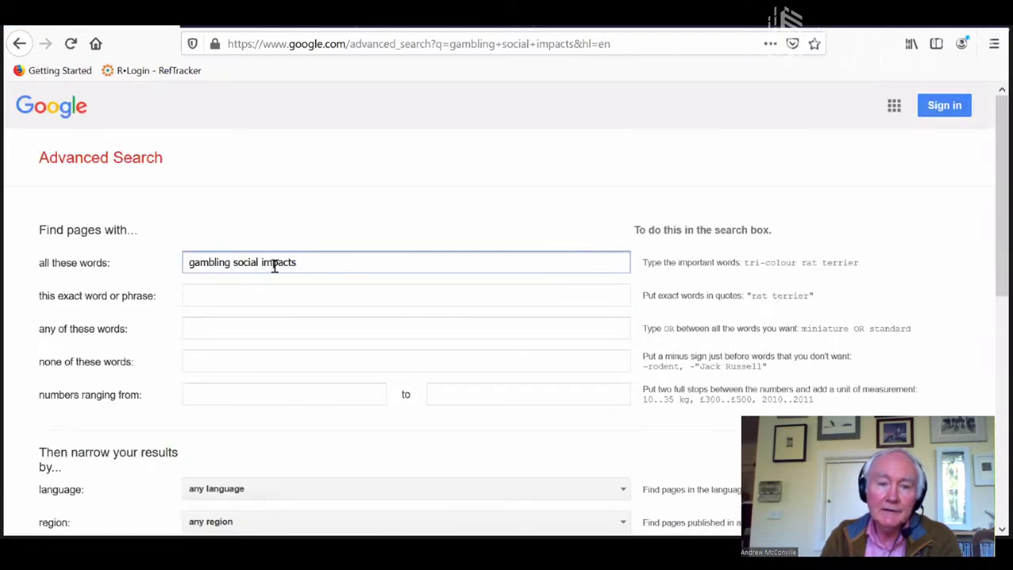
# Step: Move "impacts" from the all-these-words criterion to any-of-these-words and add "effects" as an alternative
pyautogui.moveTo(264, 264); pyautogui.dragTo(295, 265)
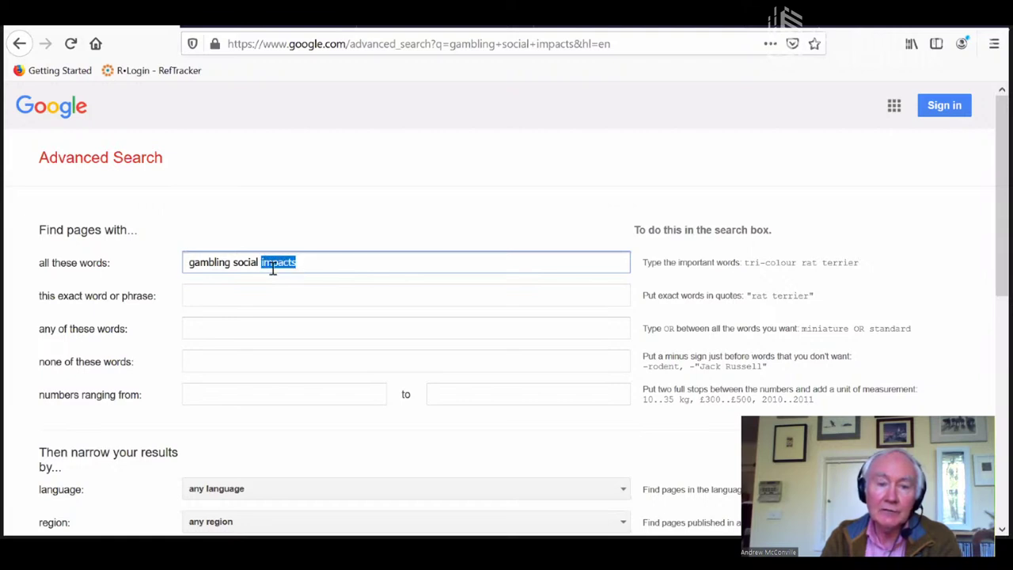
pyautogui.moveTo(273, 269); pyautogui.dragTo(264, 328)
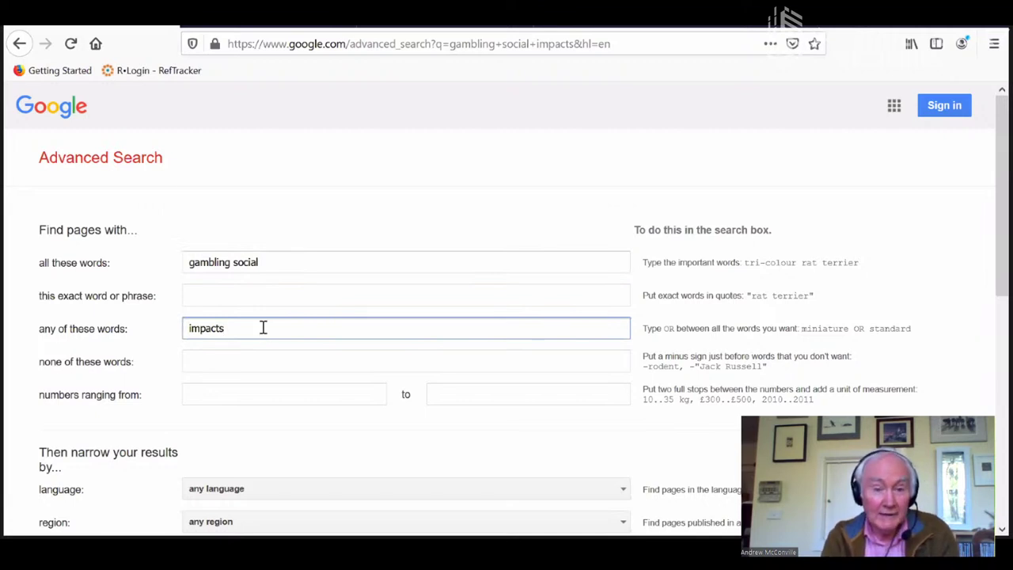
pyautogui.write('effecy')
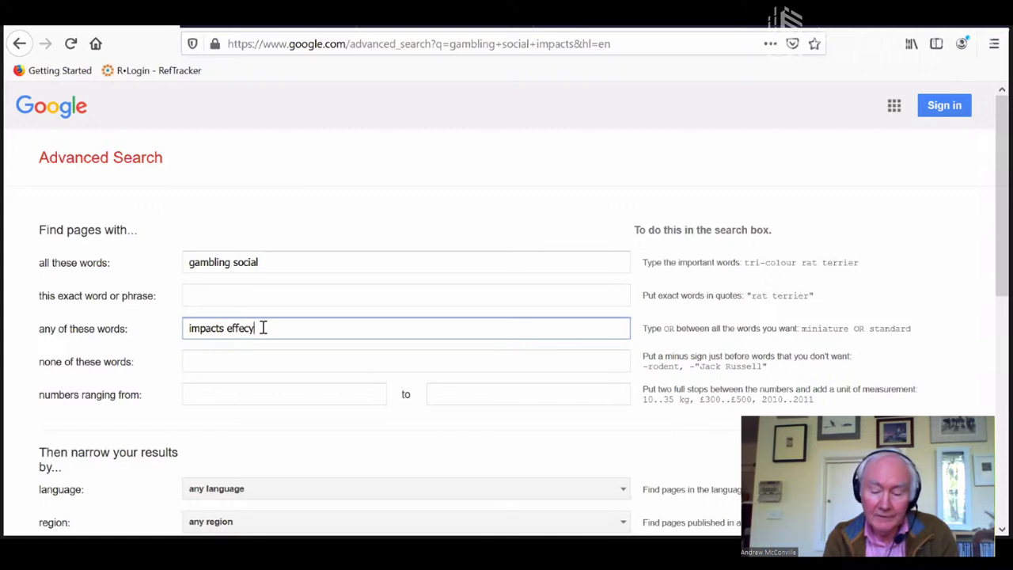
pyautogui.press('BackSpace')
pyautogui.write('ts')
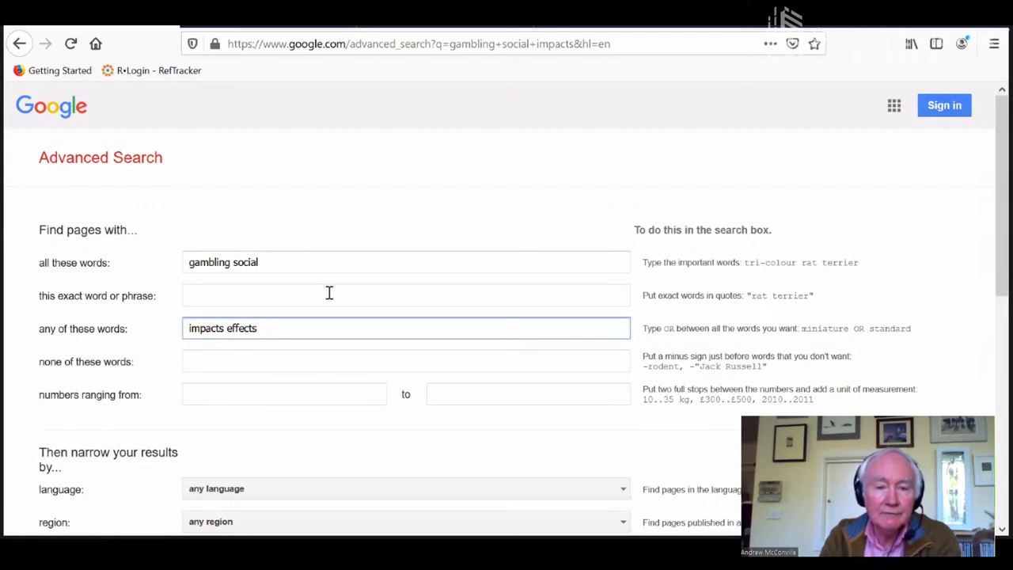
# Step: Limit the advanced search to the site or domain gov.au
pyautogui.scroll(-2, 328, 294)
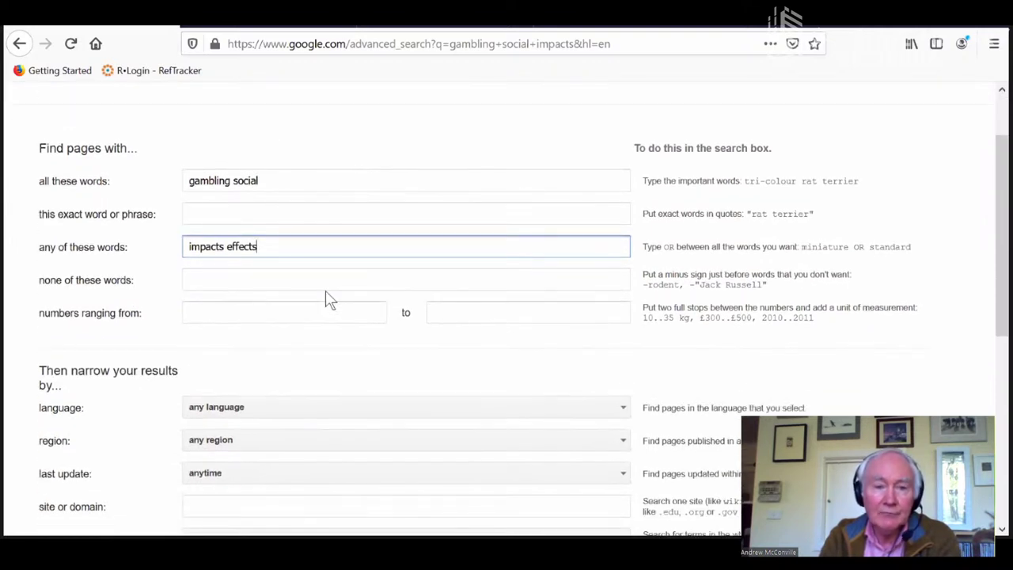
pyautogui.scroll(-2, 331, 299)
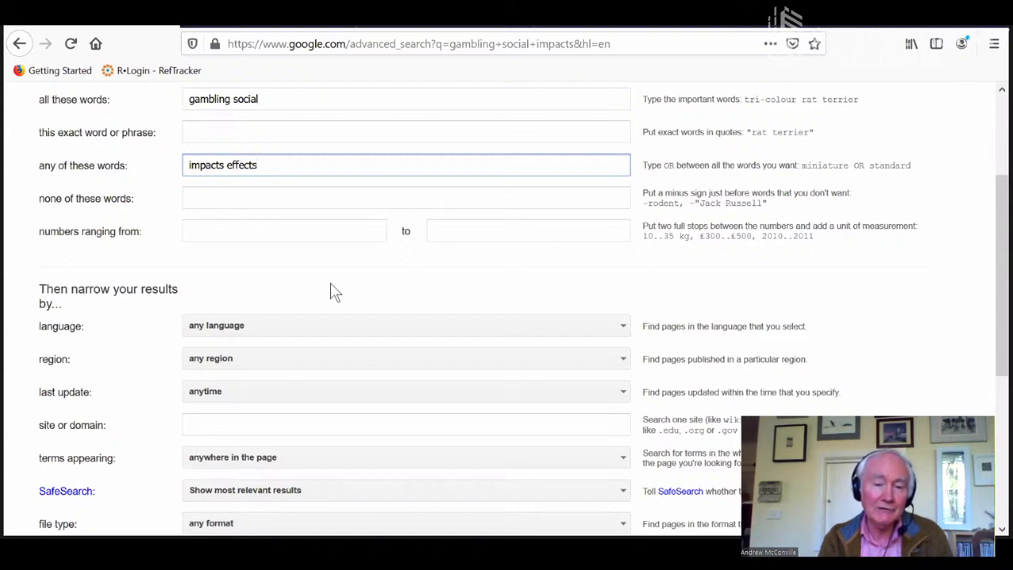
pyautogui.click(220, 422)
pyautogui.write('g')
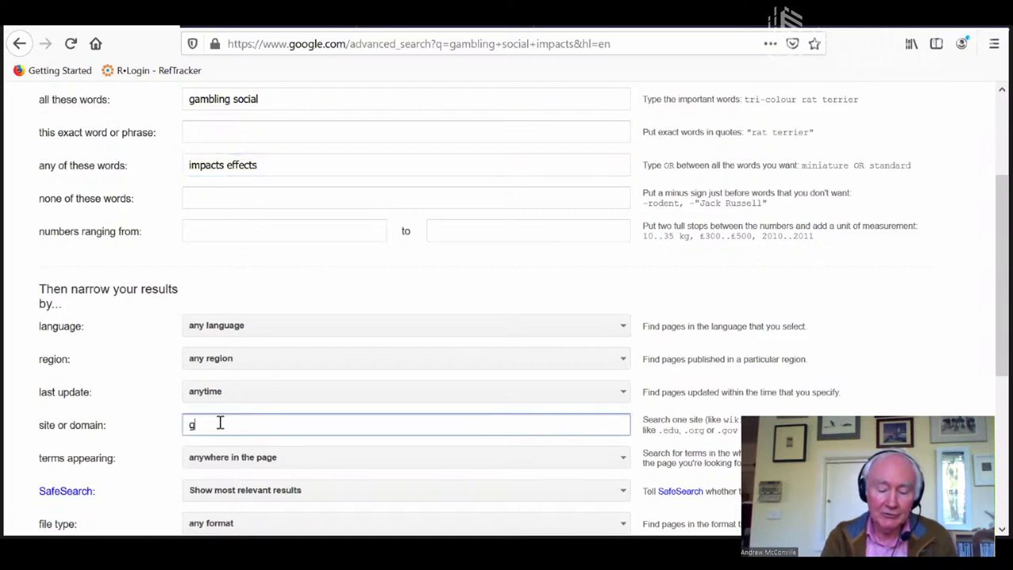
pyautogui.write('ov.au')
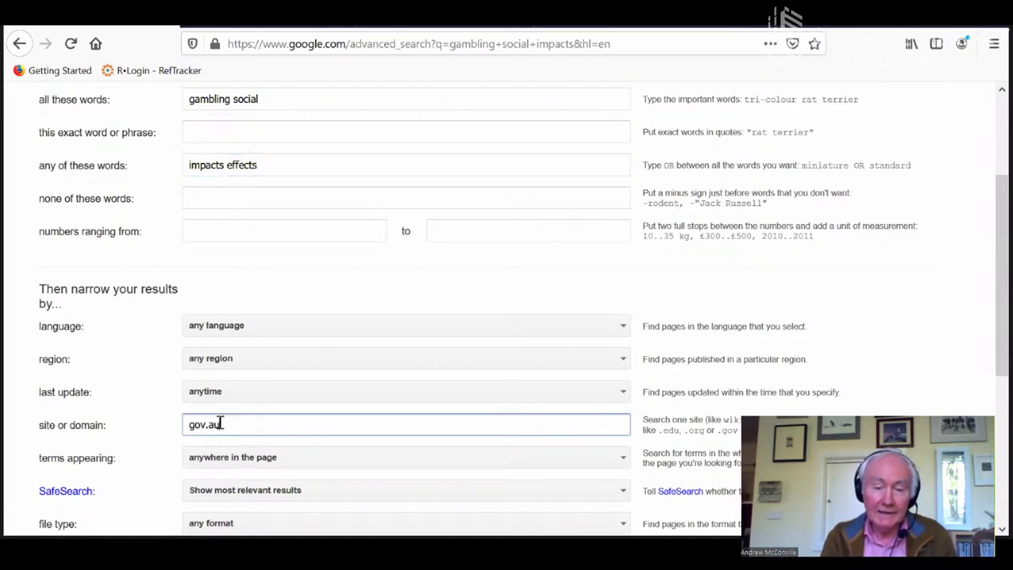
# Step: Restrict the file type to Adobe Acrobat PDF (.pdf) and run the advanced search
pyautogui.scroll(-2, 512, 387)
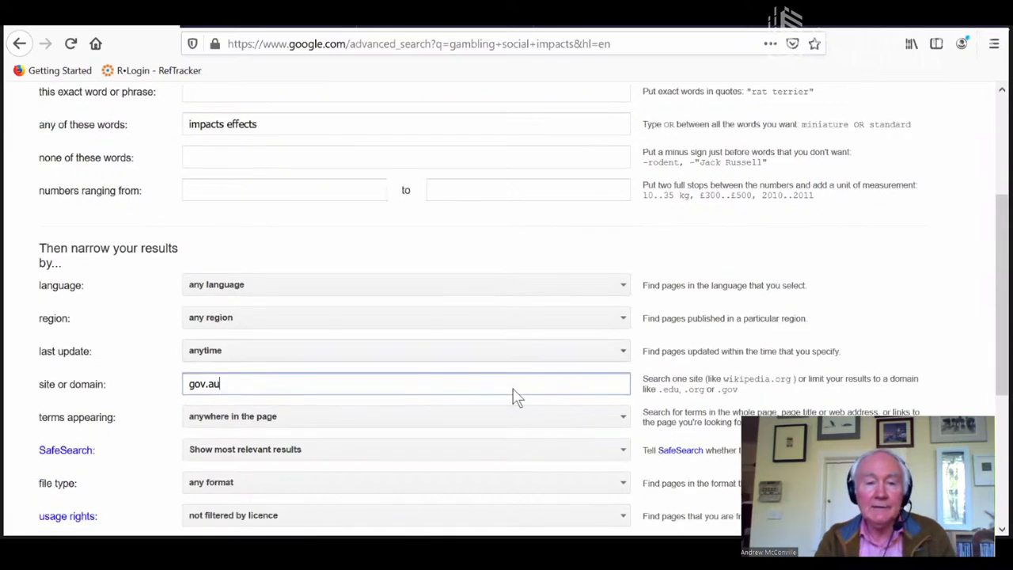
pyautogui.scroll(-2, 457, 379)
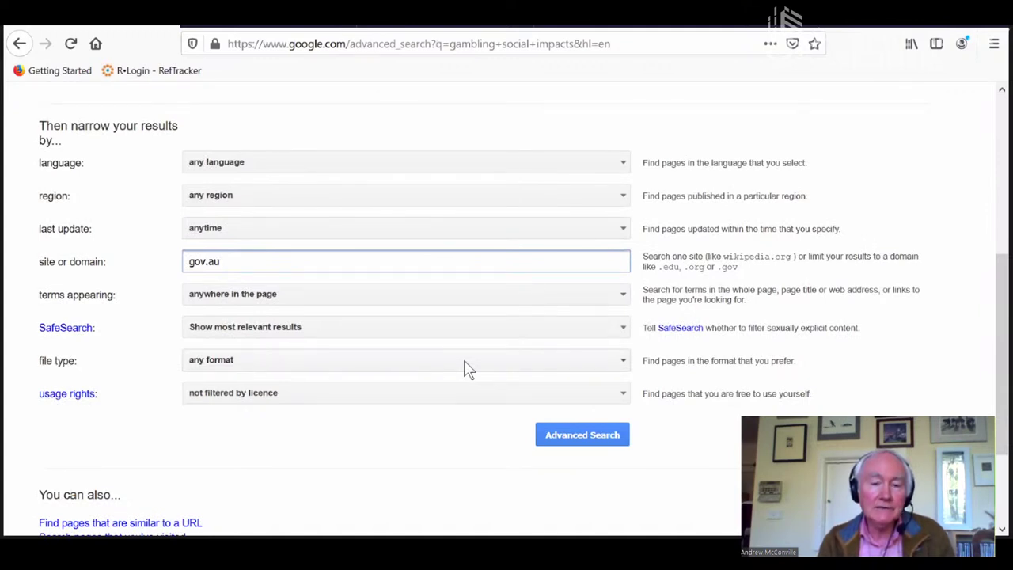
pyautogui.click(467, 366)
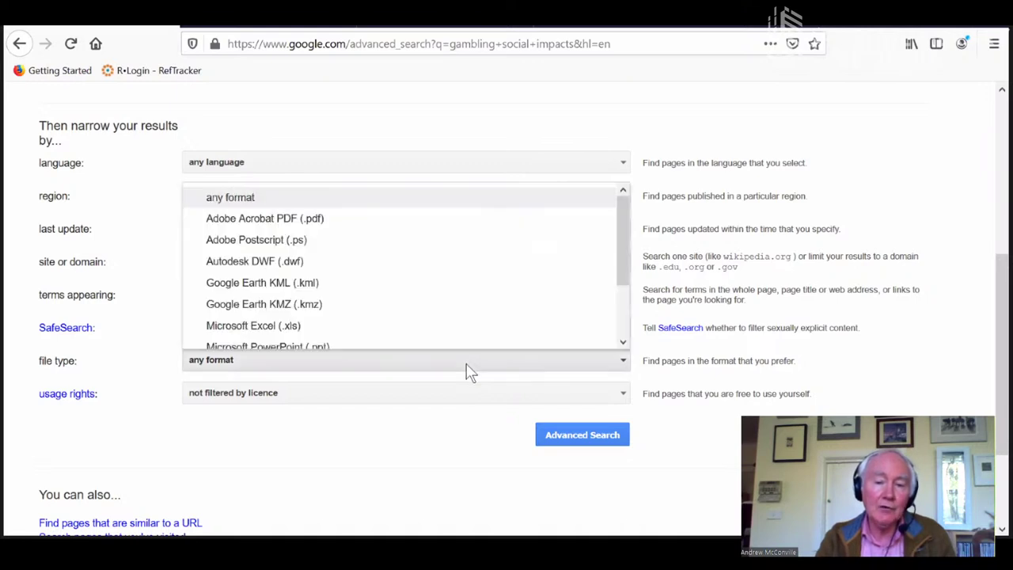
pyautogui.click(311, 212)
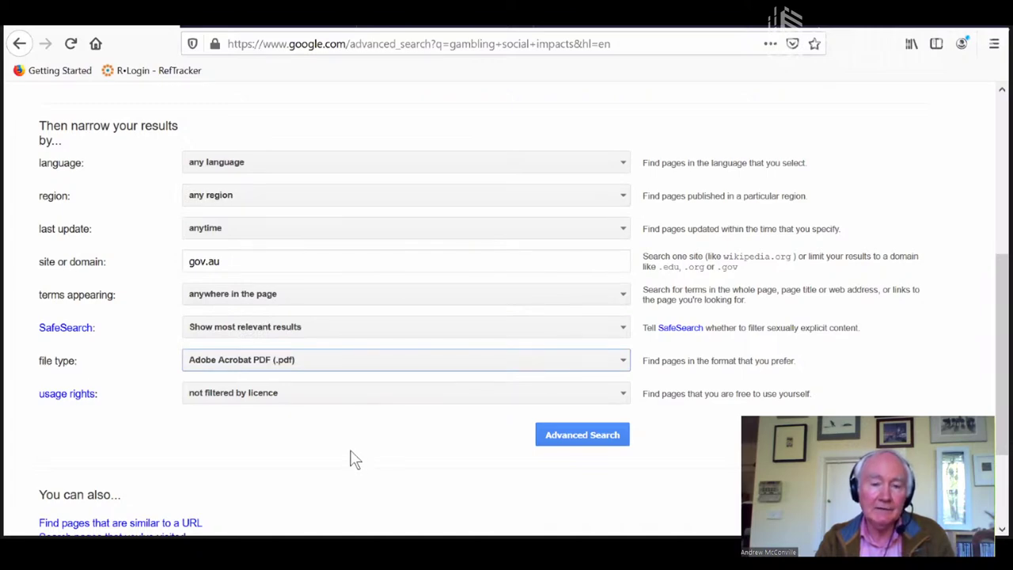
pyautogui.scroll(4, 355, 459)
pyautogui.scroll(-2, 351, 459)
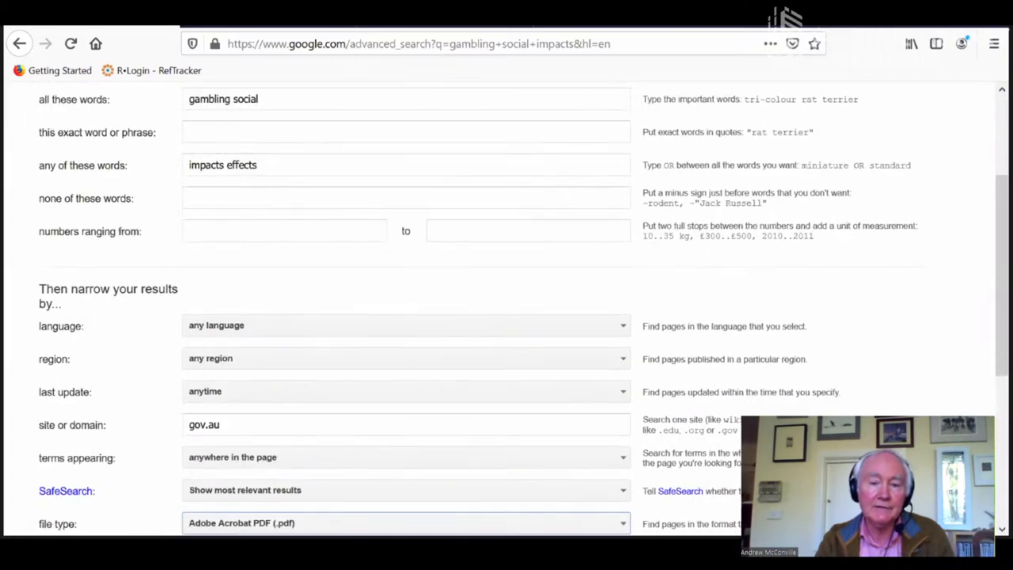
pyautogui.scroll(-2, 554, 451)
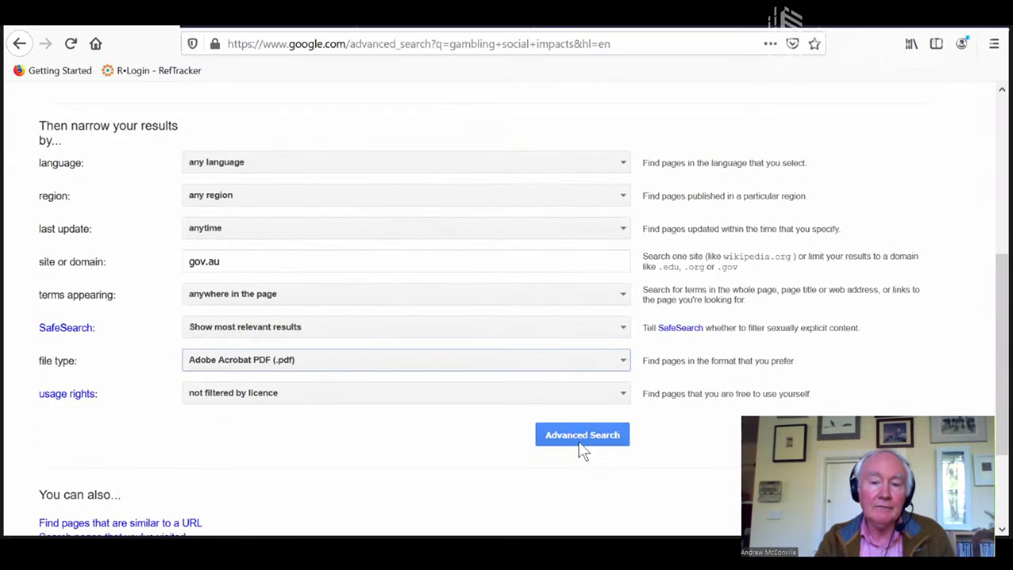
pyautogui.click(584, 437)
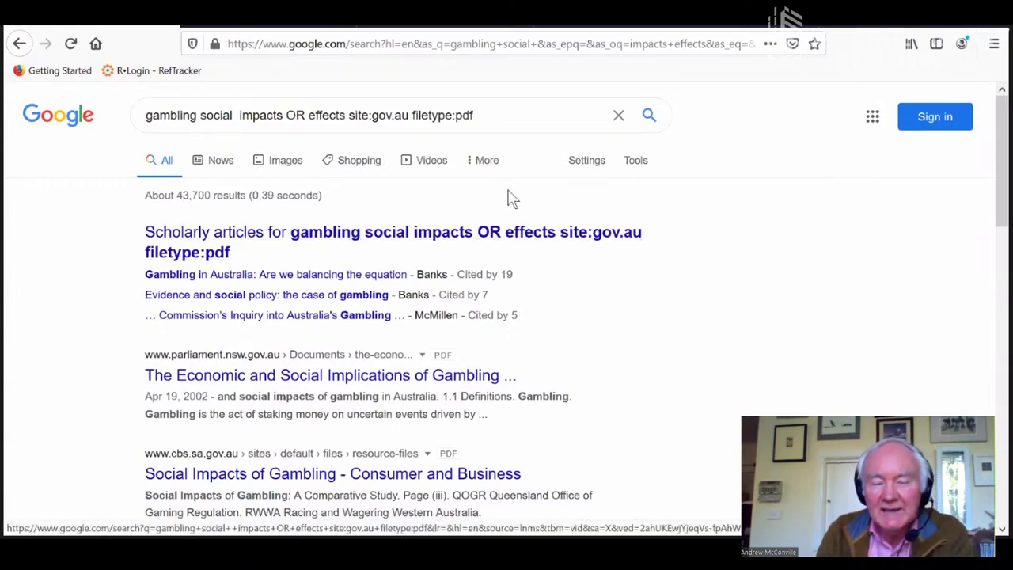
# Step: Filter the search results to a custom date range from 2018 to 6/4/2020
pyautogui.scroll(-3, 527, 192)
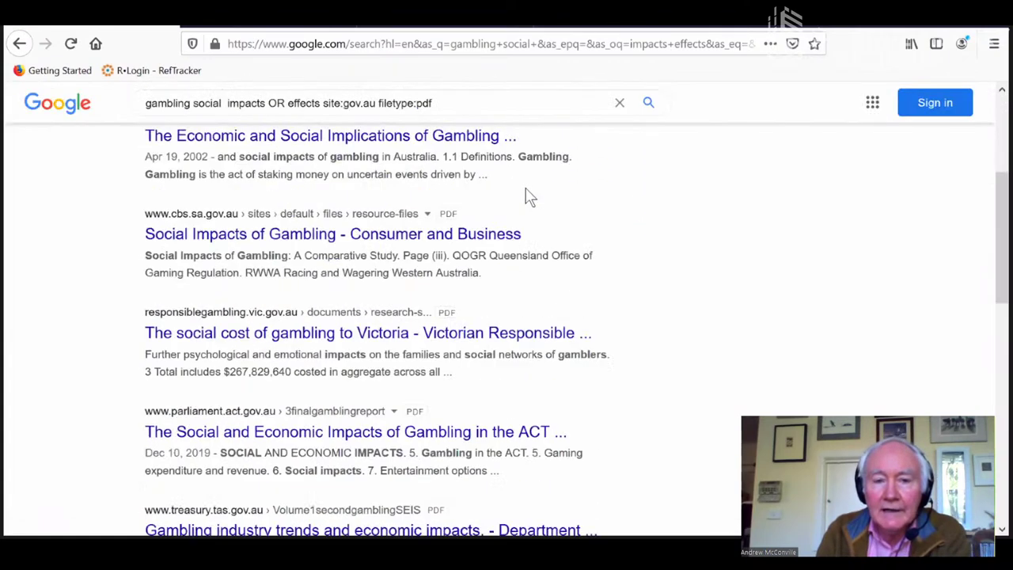
pyautogui.scroll(3, 529, 198)
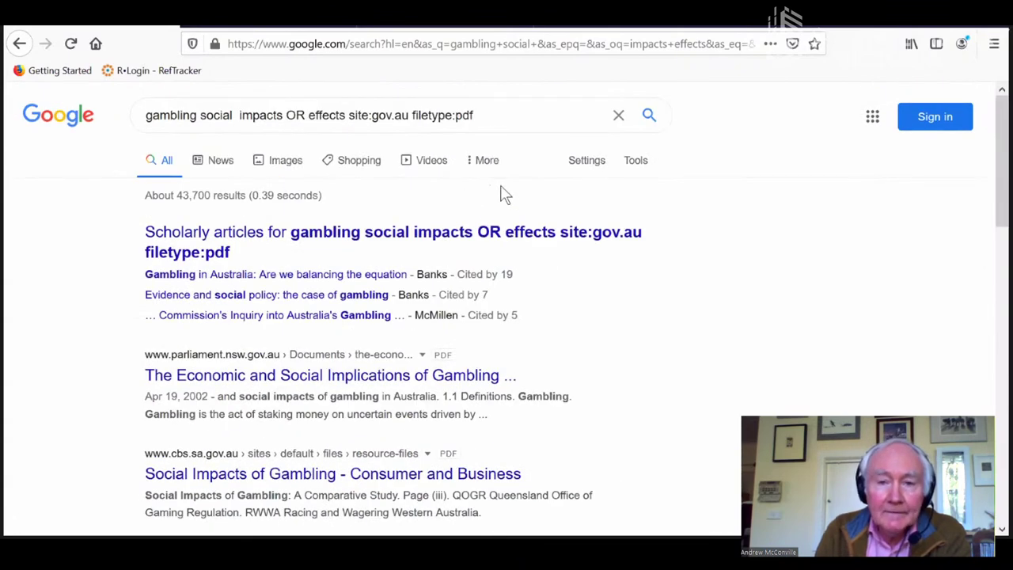
pyautogui.click(636, 166)
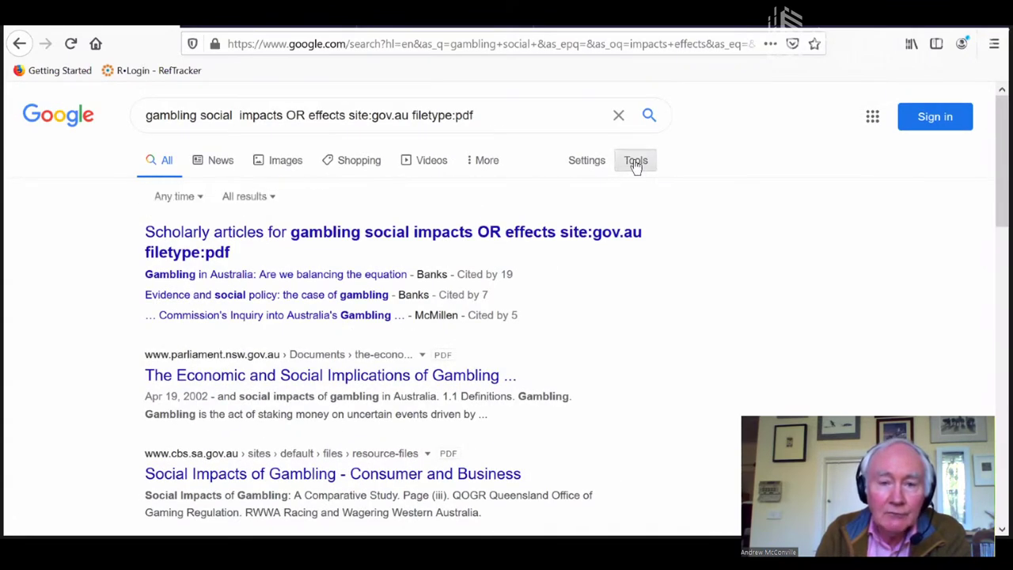
pyautogui.click(176, 206)
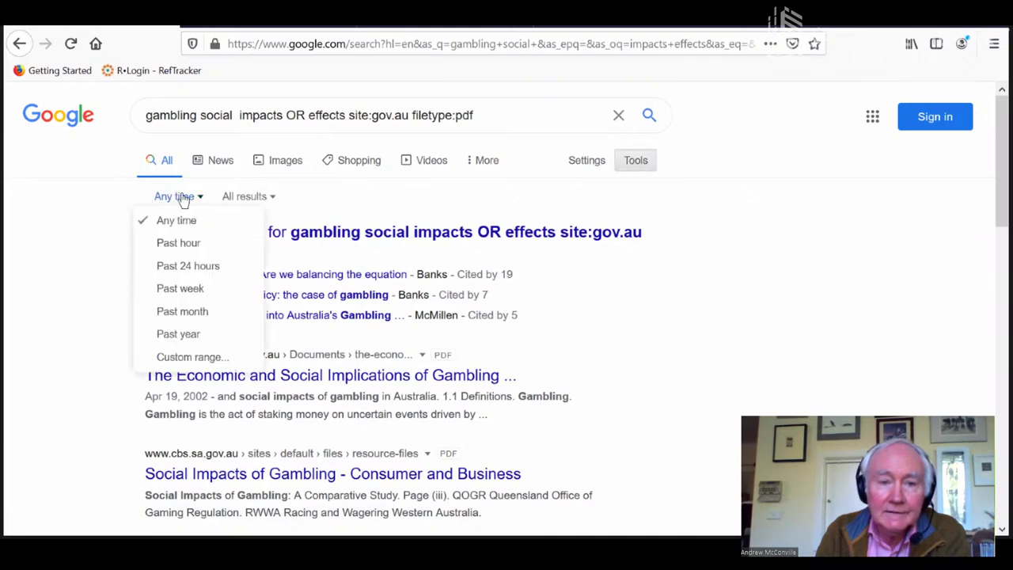
pyautogui.click(199, 359)
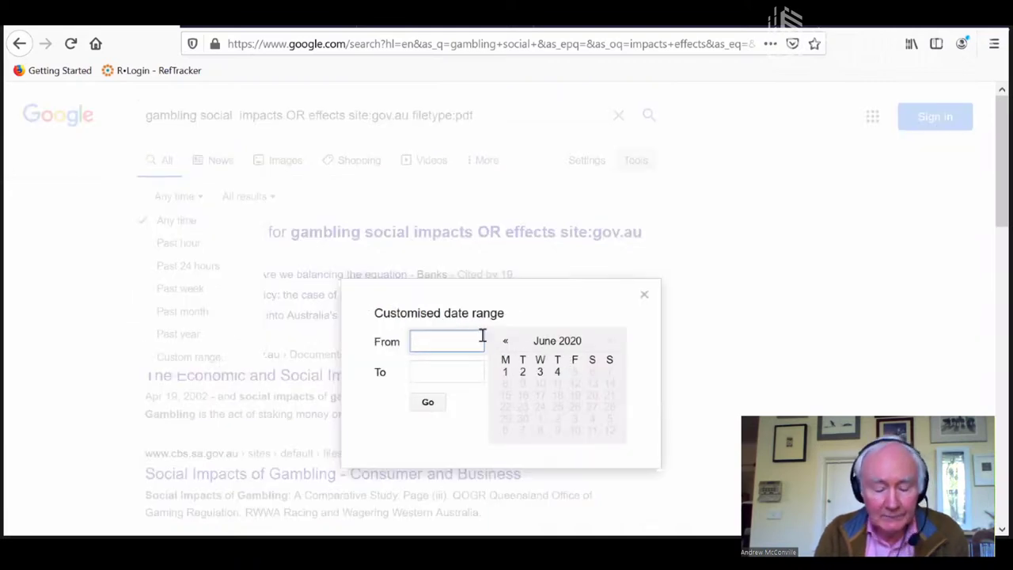
pyautogui.write('2018')
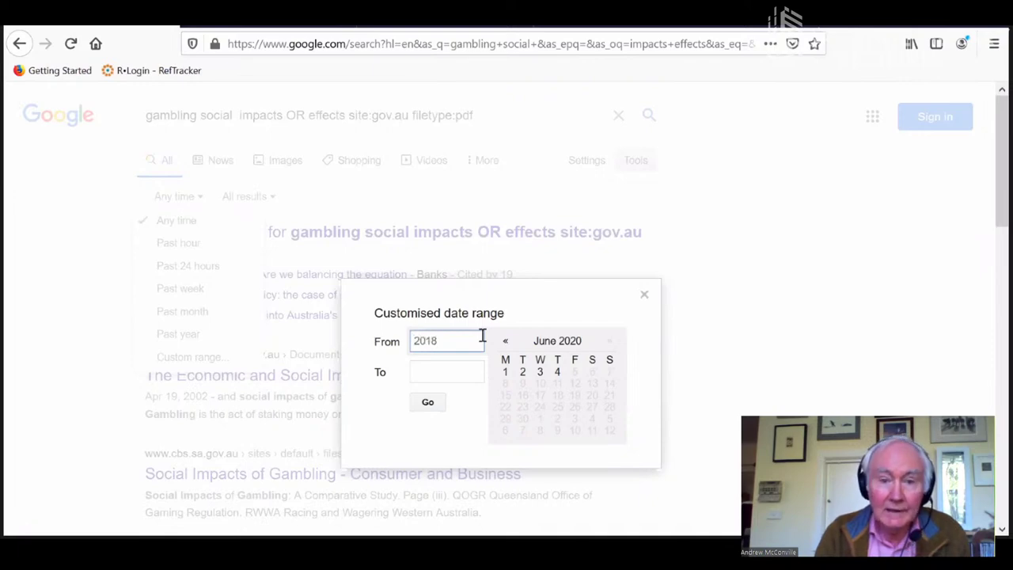
pyautogui.click(441, 371)
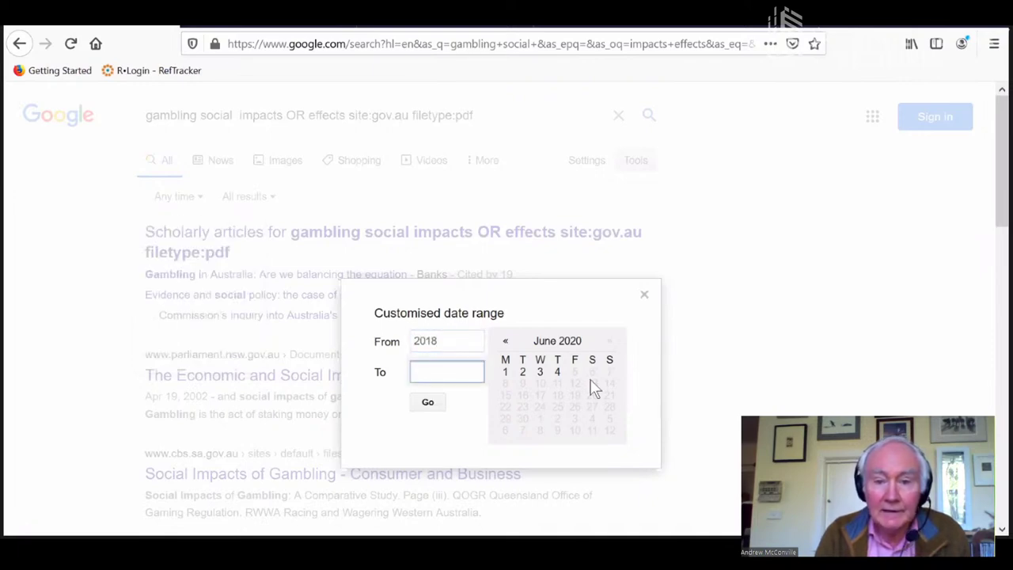
pyautogui.click(558, 372)
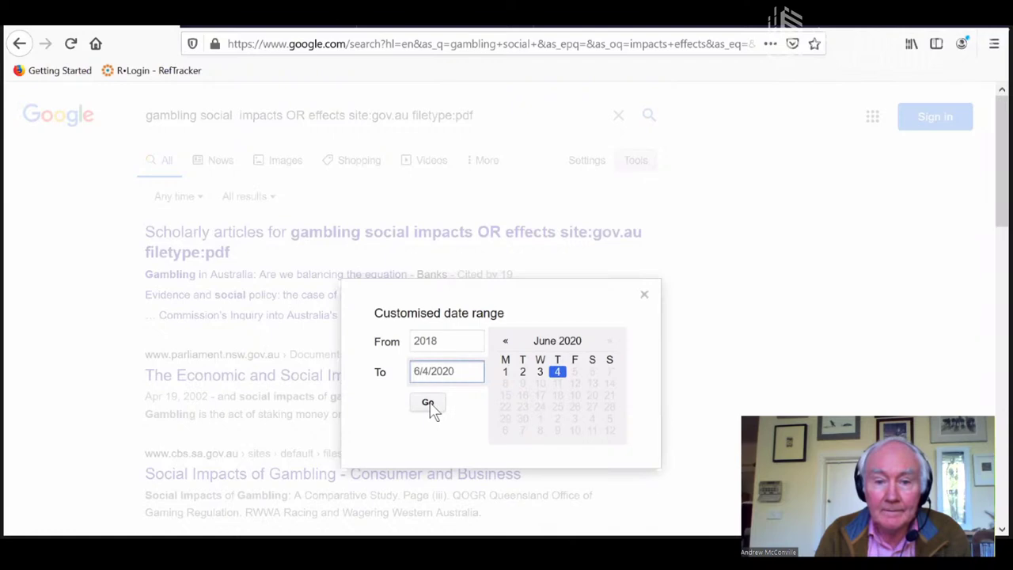
pyautogui.click(428, 403)
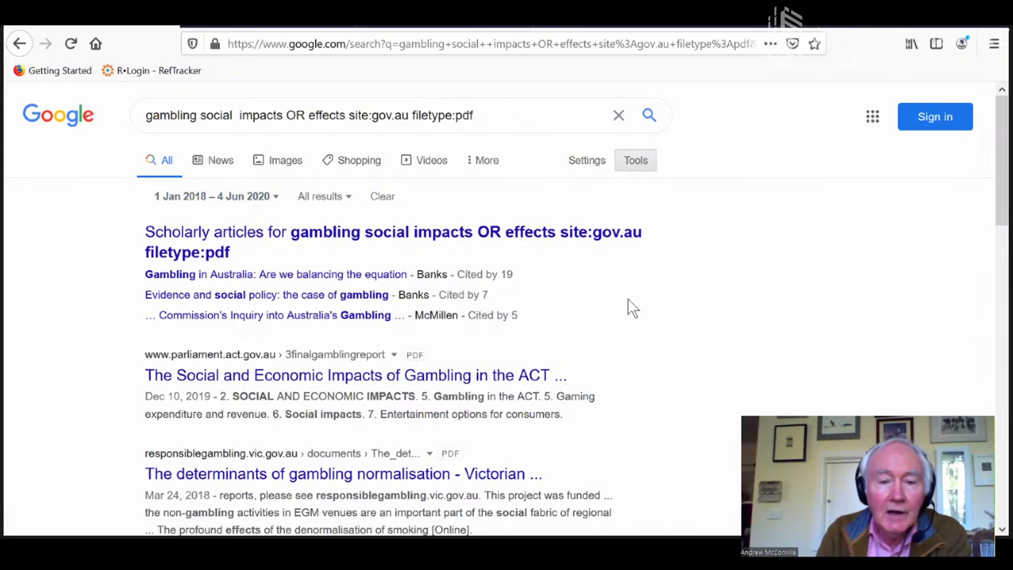
pyautogui.scroll(-2, 586, 301)
pyautogui.scroll(2, 586, 301)
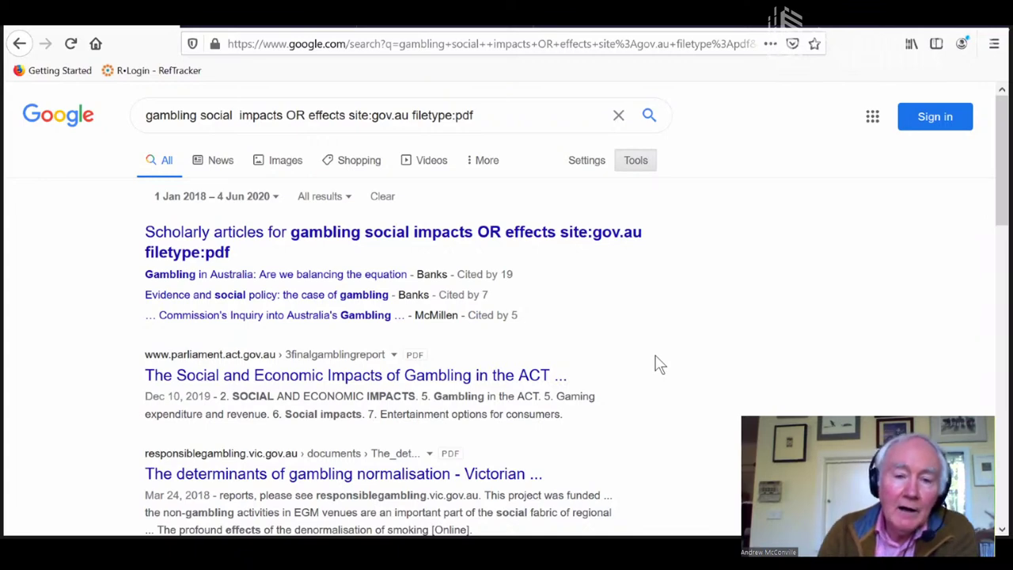
# Step: Look through the filtered gambling results and bring up the PDF report "Gambling and problem gambling in Victoria"
pyautogui.scroll(-3, 592, 373)
pyautogui.scroll(-3, 594, 375)
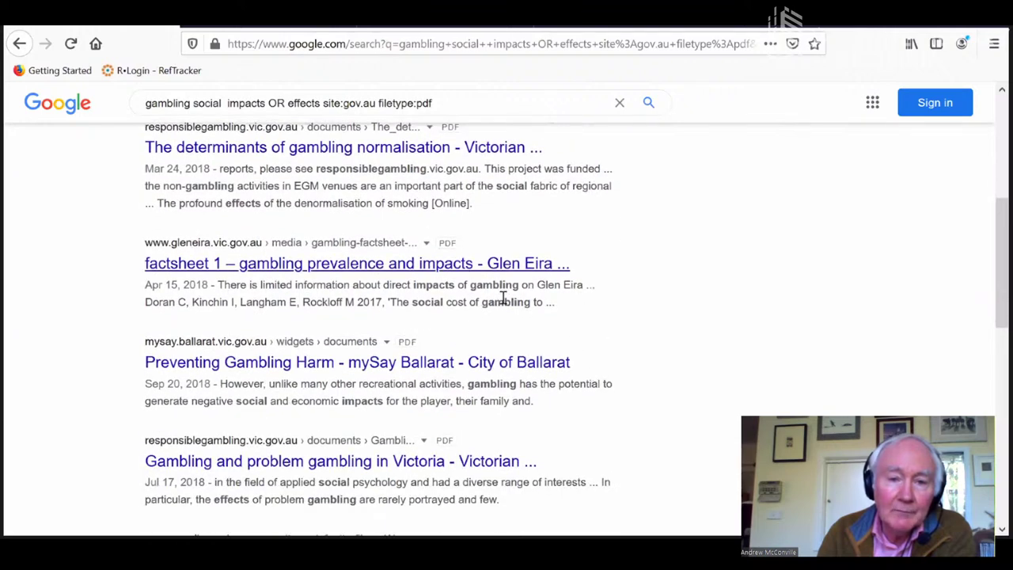
pyautogui.scroll(-3, 548, 334)
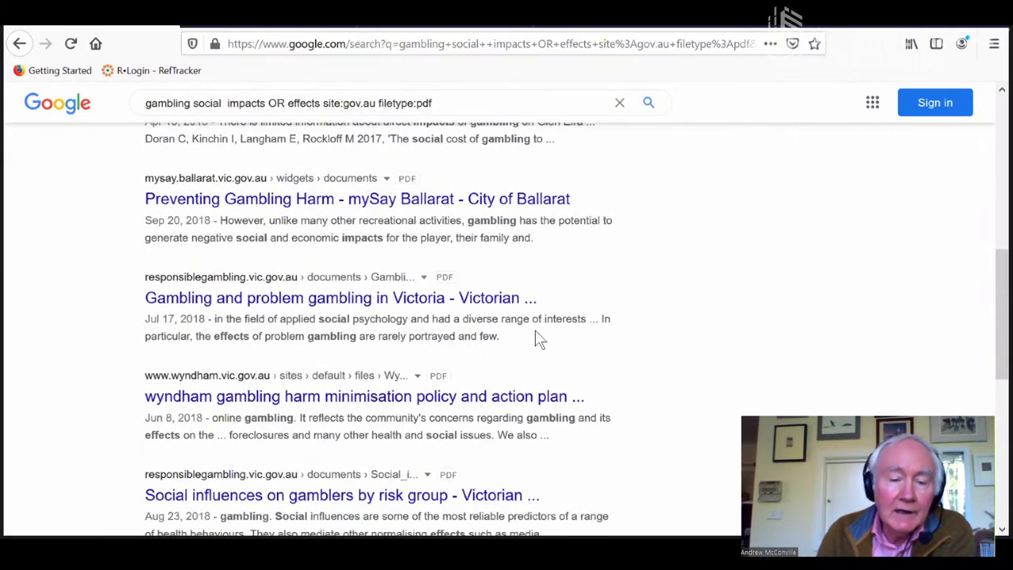
pyautogui.click(224, 27)
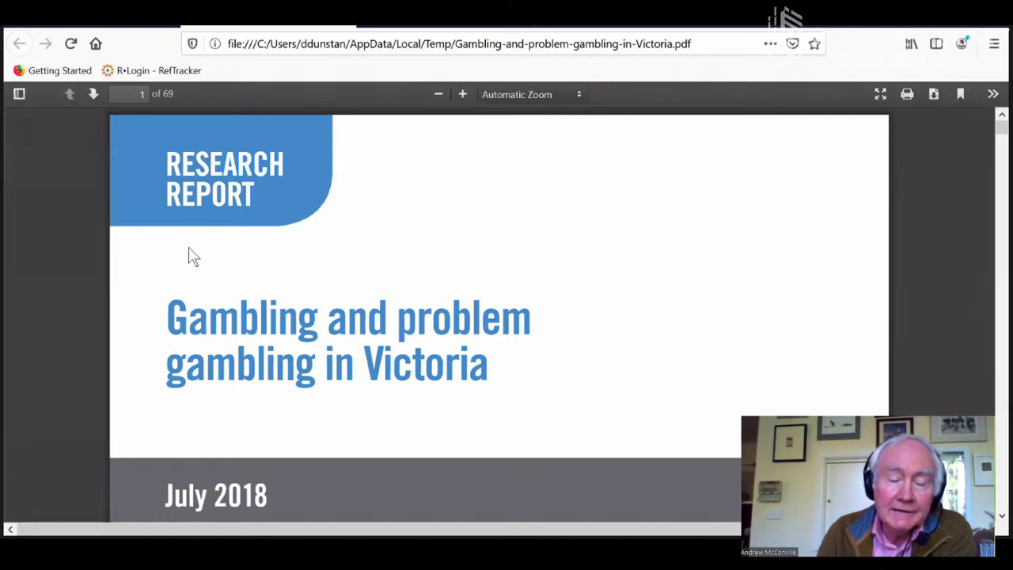
# Step: Examine the report's cover, licence and citation details, publisher information and title page for its authorship
pyautogui.scroll(-3, 190, 252)
pyautogui.scroll(-3, 296, 269)
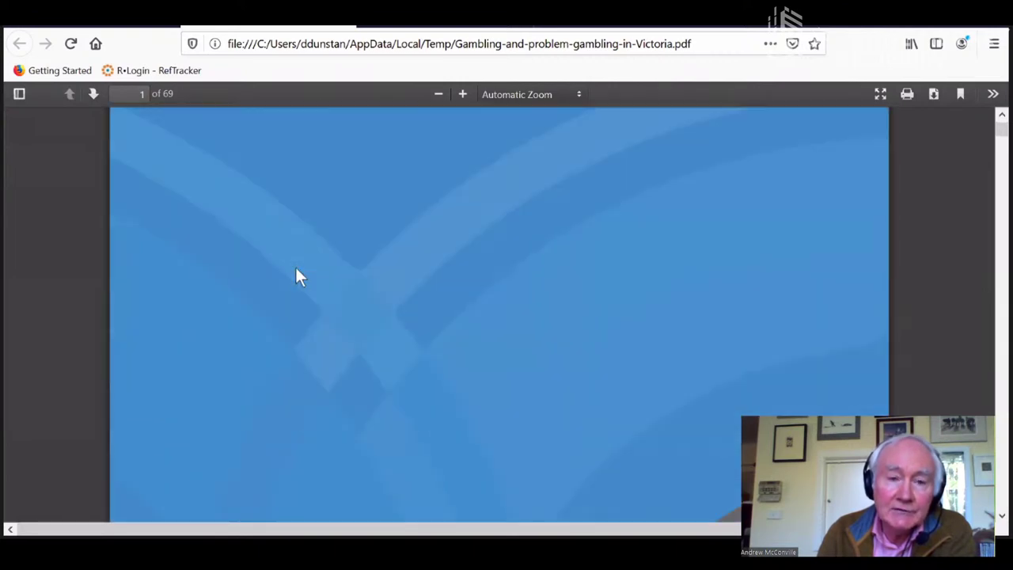
pyautogui.scroll(-5, 296, 270)
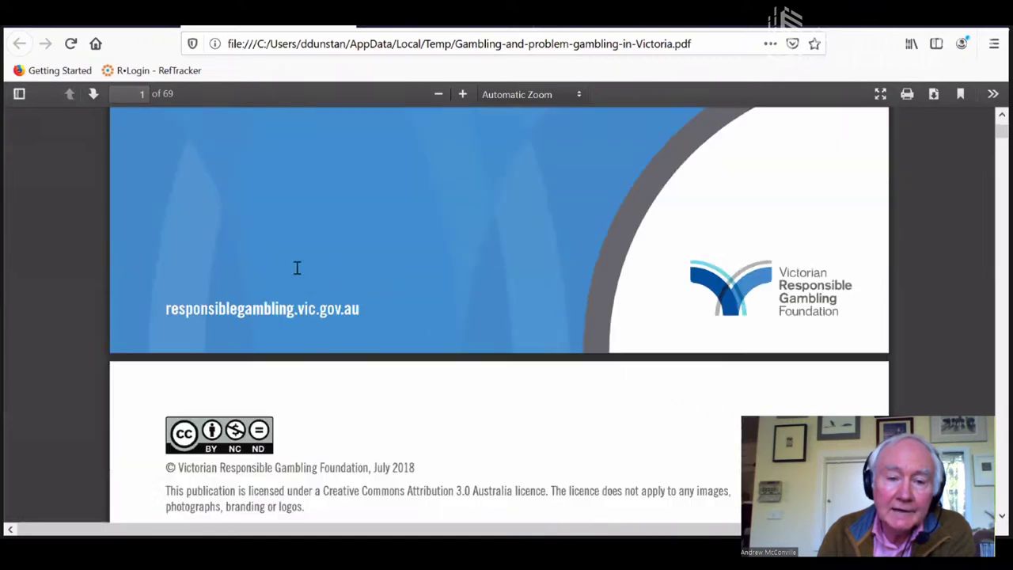
pyautogui.scroll(-5, 297, 268)
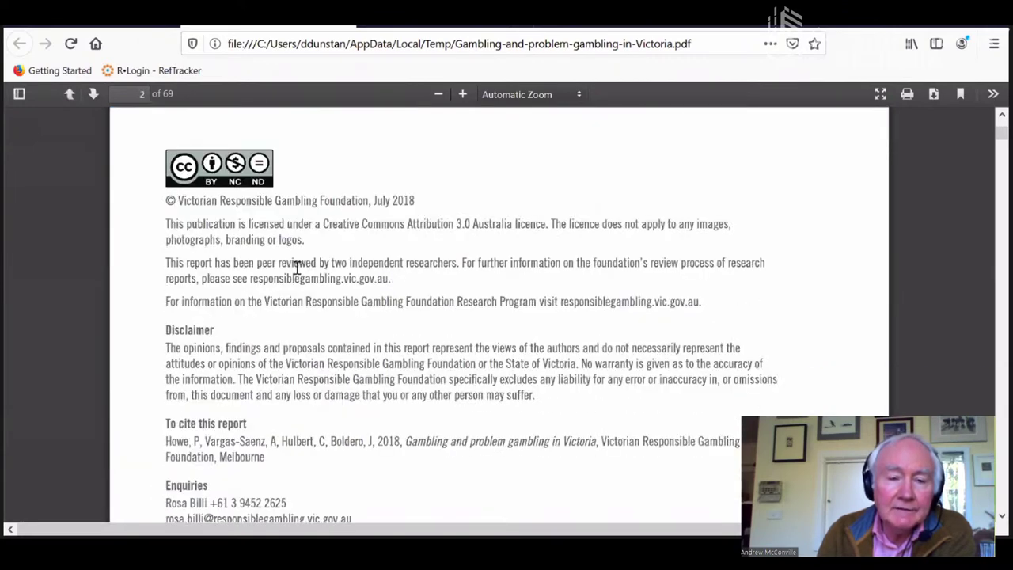
pyautogui.scroll(-2, 298, 271)
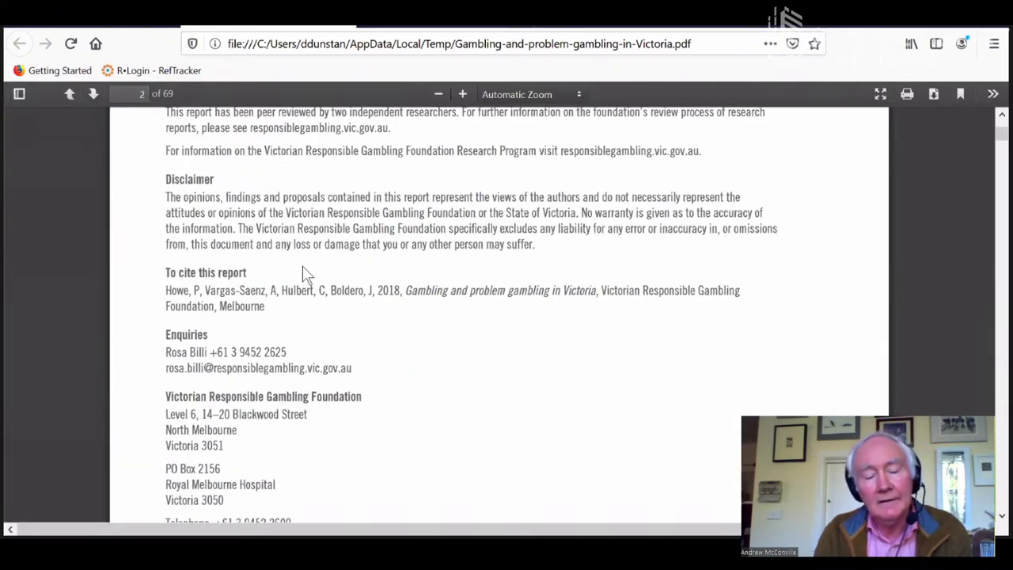
pyautogui.scroll(-1, 302, 269)
pyautogui.scroll(-3, 307, 277)
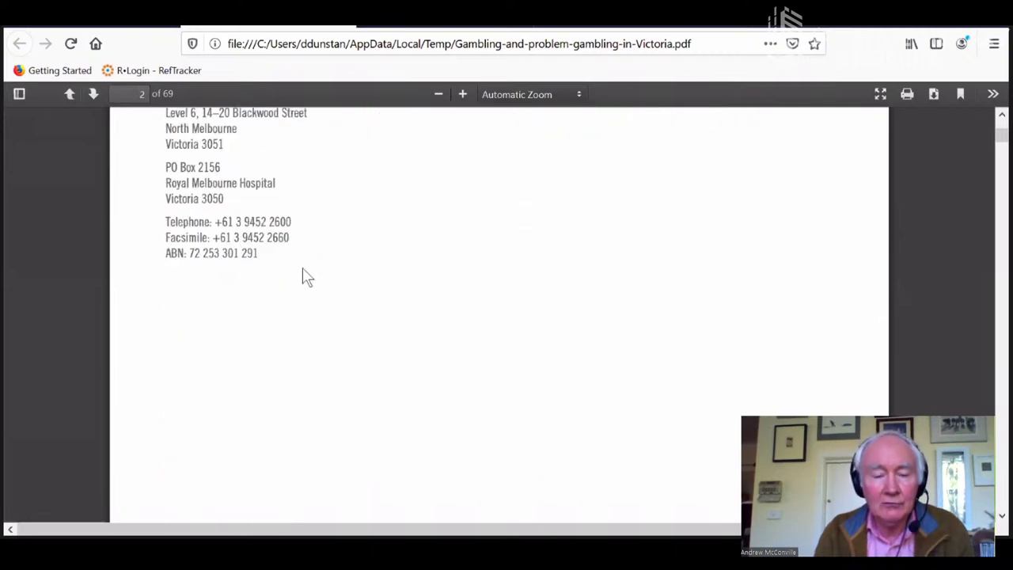
pyautogui.scroll(-5, 307, 277)
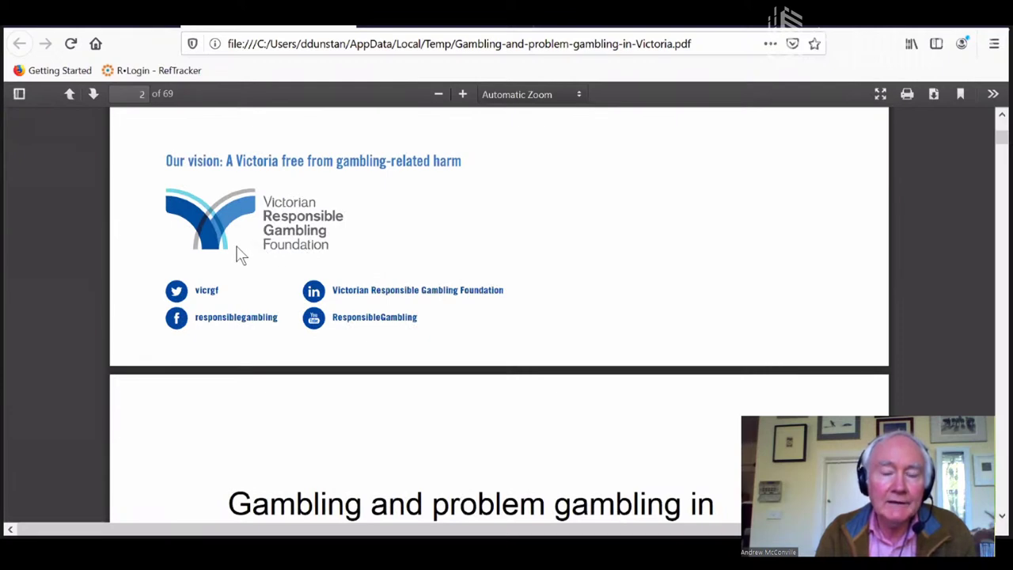
pyautogui.scroll(-2, 240, 254)
pyautogui.scroll(-4, 239, 256)
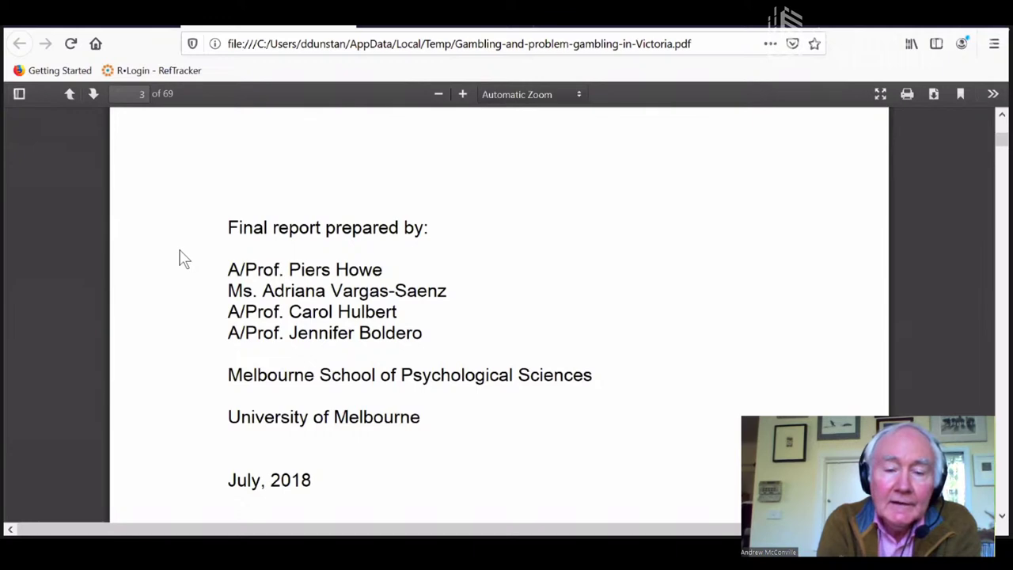
# Step: Return to the Google results for the gov.au gambling search and review the query and first results
pyautogui.click(86, 25)
pyautogui.scroll(6, 354, 224)
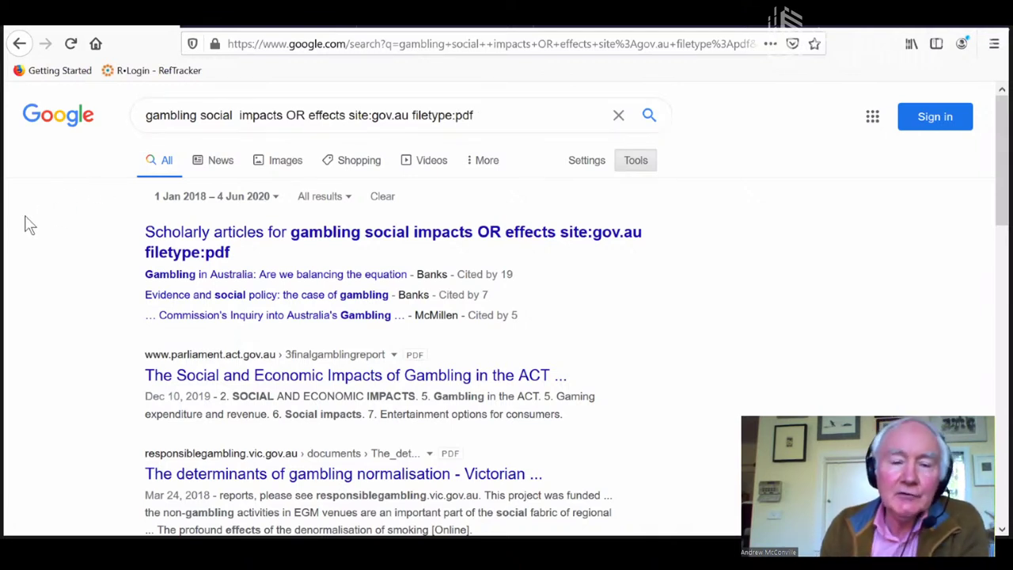
pyautogui.scroll(-1, 29, 225)
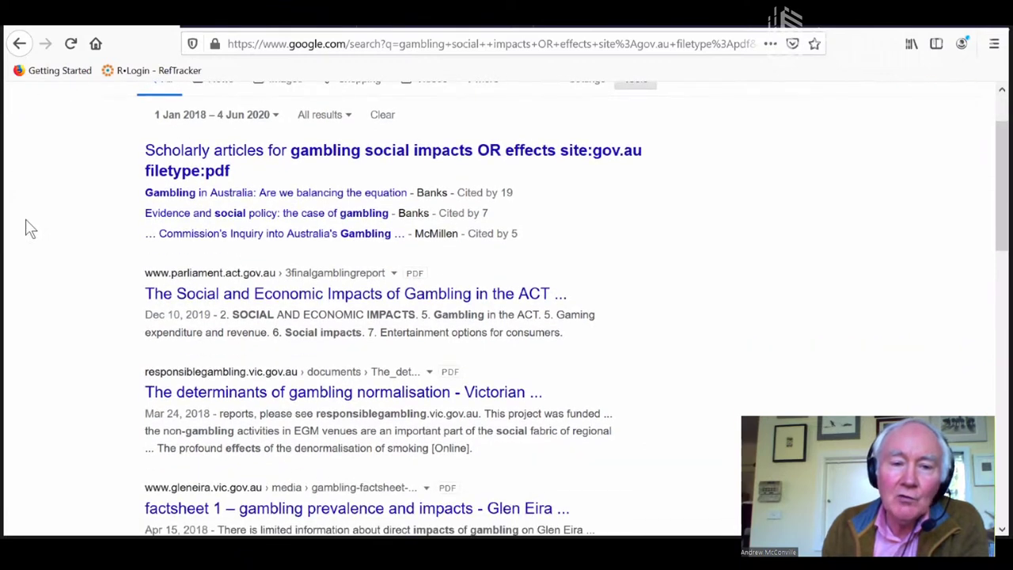
pyautogui.scroll(1, 29, 229)
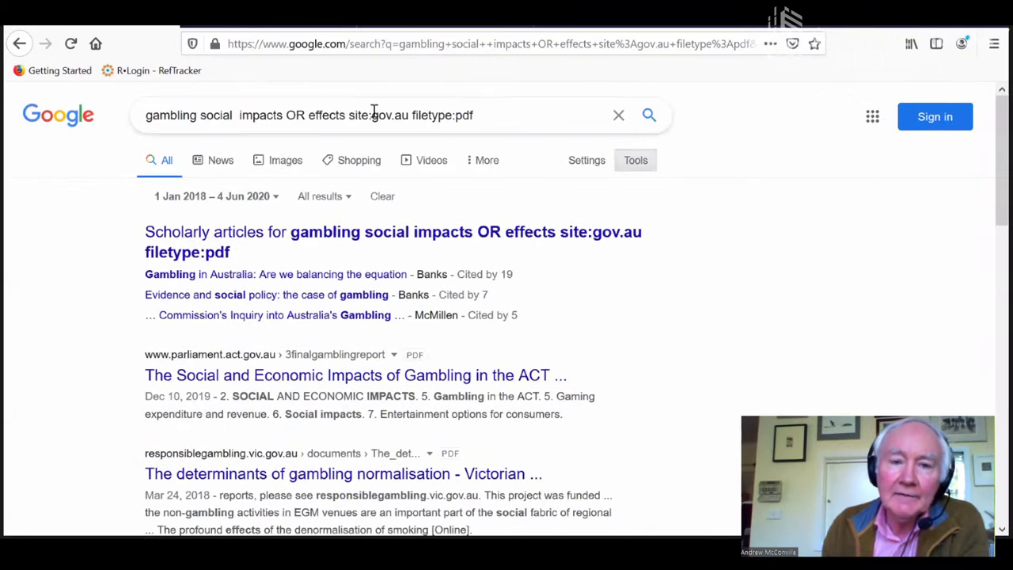
# Step: Change the site restriction in the search query to org.au, rerun the search and look over the results
pyautogui.moveTo(372, 115); pyautogui.dragTo(396, 119)
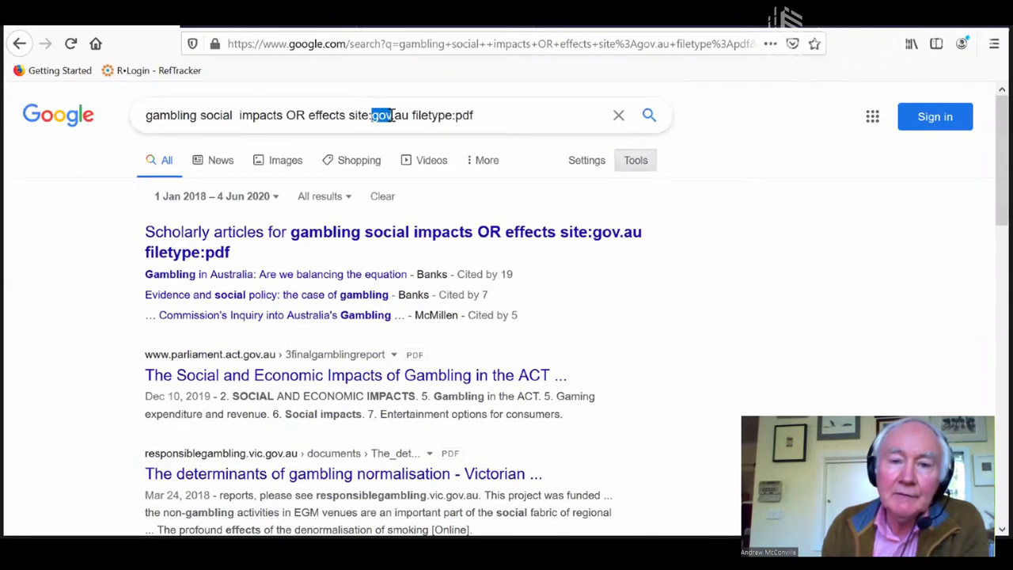
pyautogui.write('or')
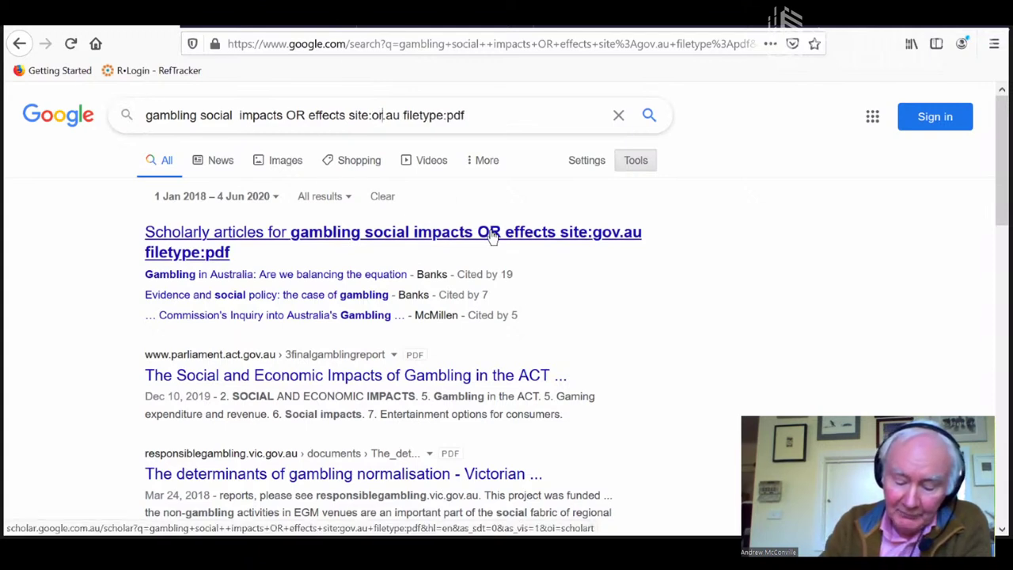
pyautogui.write('g')
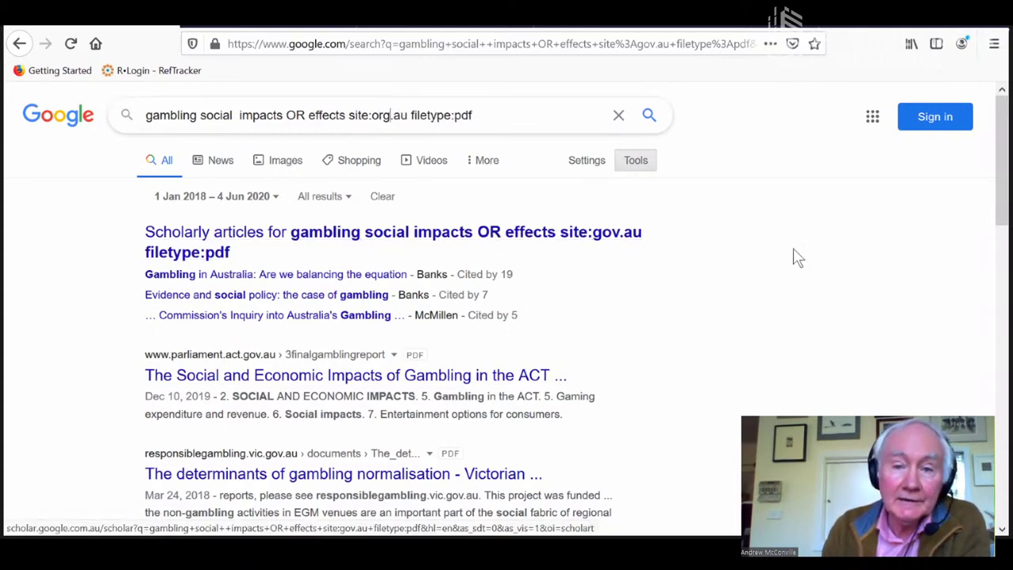
pyautogui.click(651, 115)
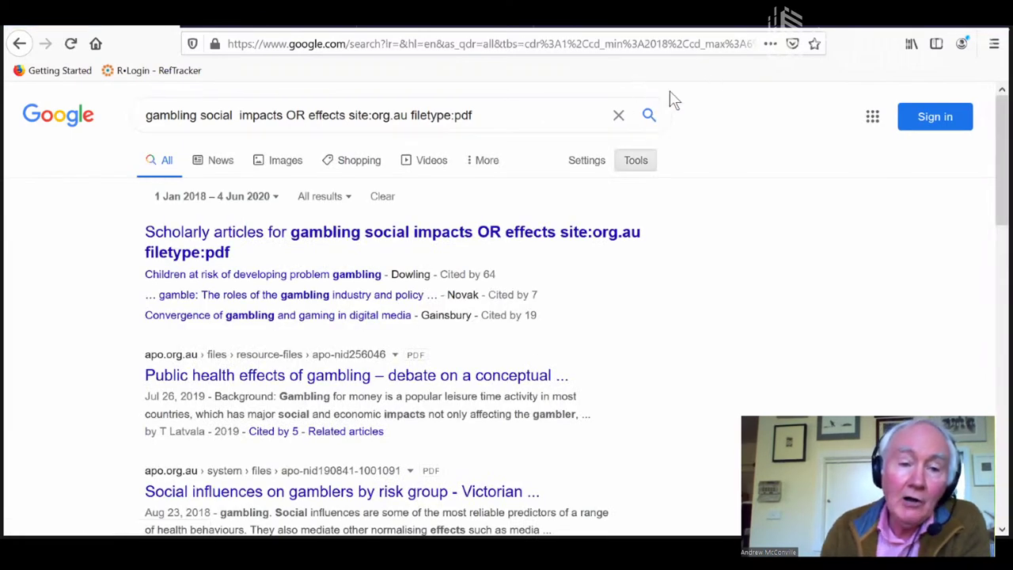
pyautogui.scroll(-5, 642, 417)
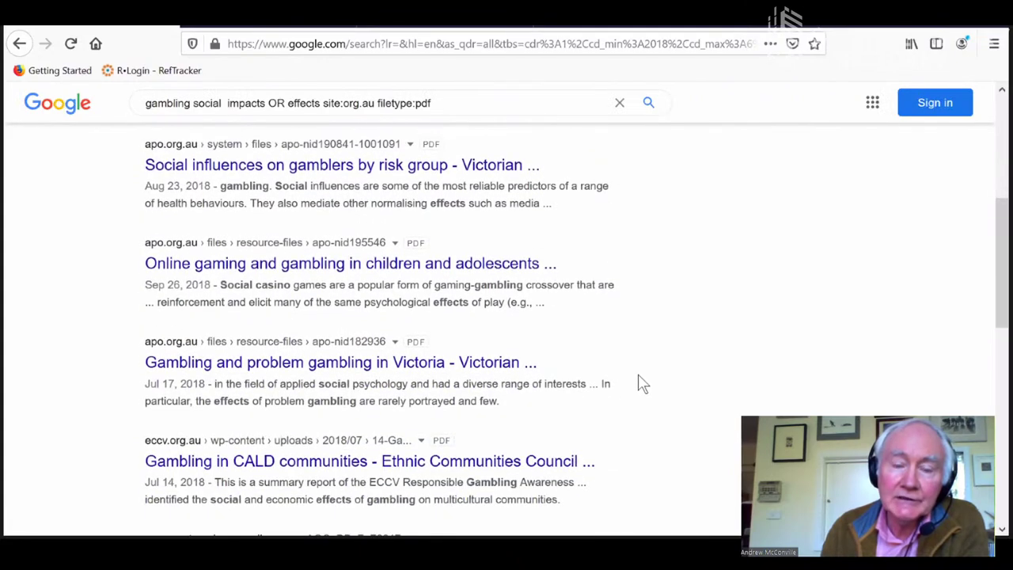
pyautogui.scroll(5, 633, 385)
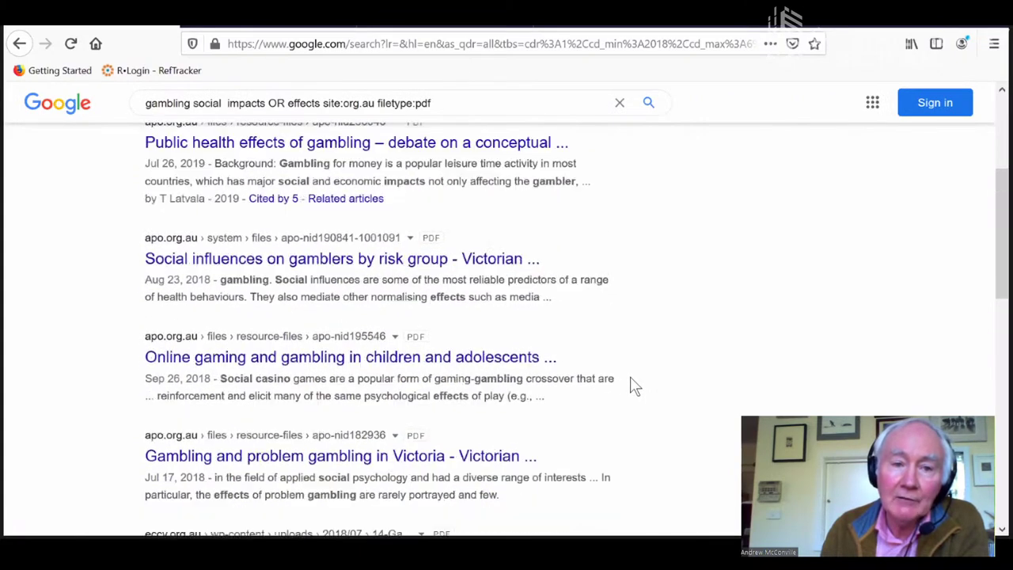
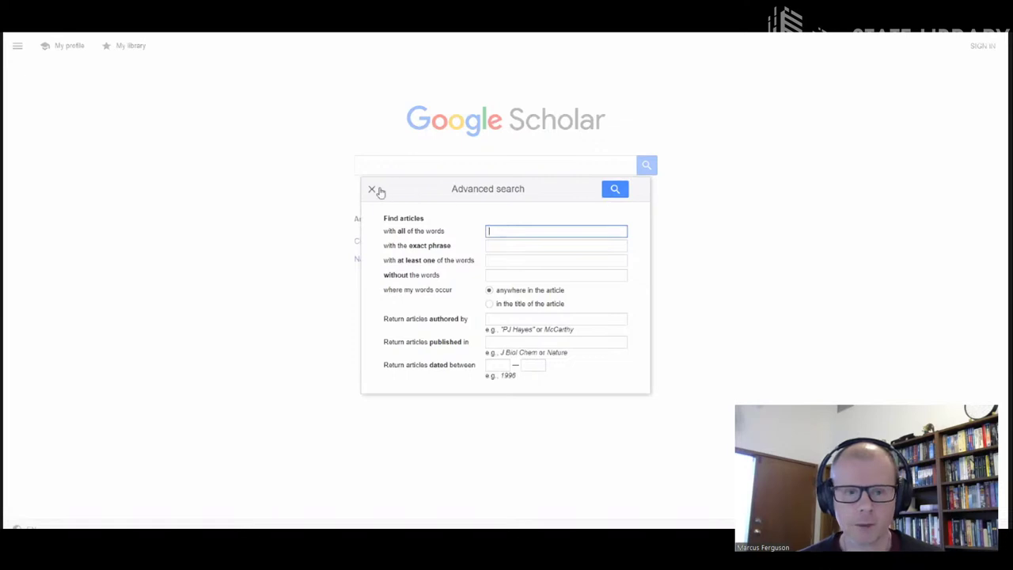
# Step: Close the Google Scholar advanced search form and run a basic search for "cattle in art +paintings"
pyautogui.click(372, 189)
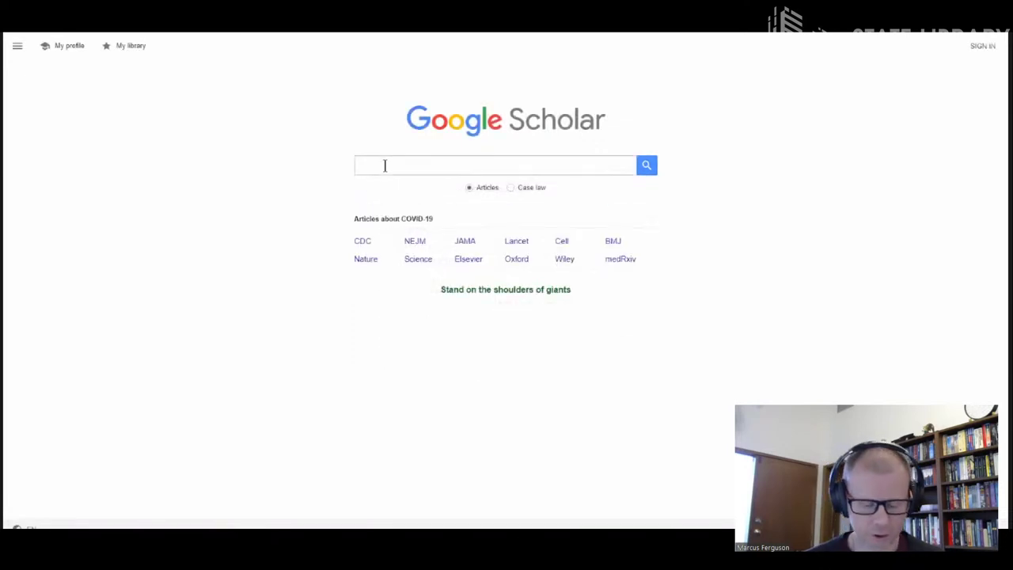
pyautogui.click(385, 165)
pyautogui.write('cattle')
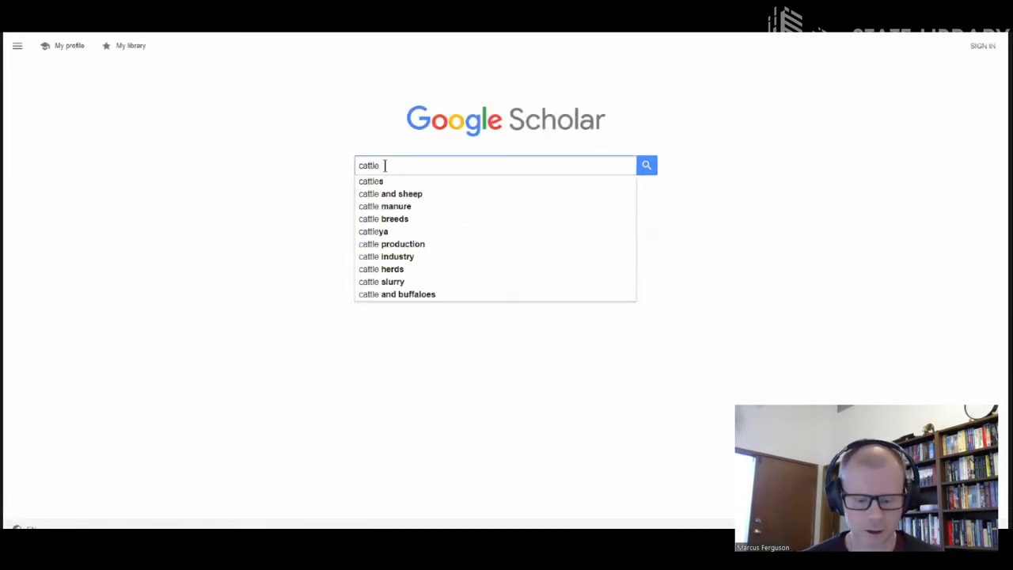
pyautogui.write(' in')
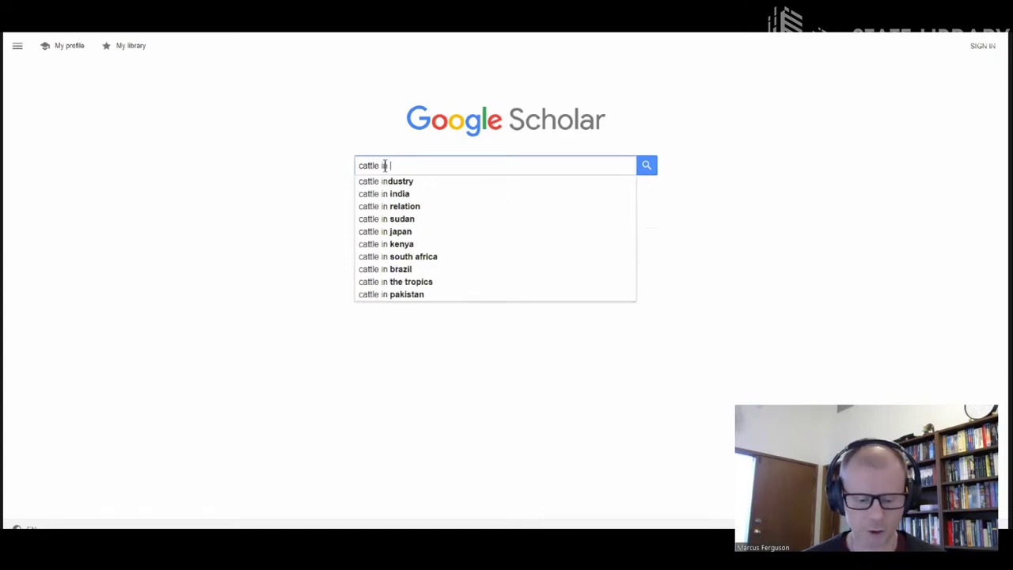
pyautogui.write(' art ')
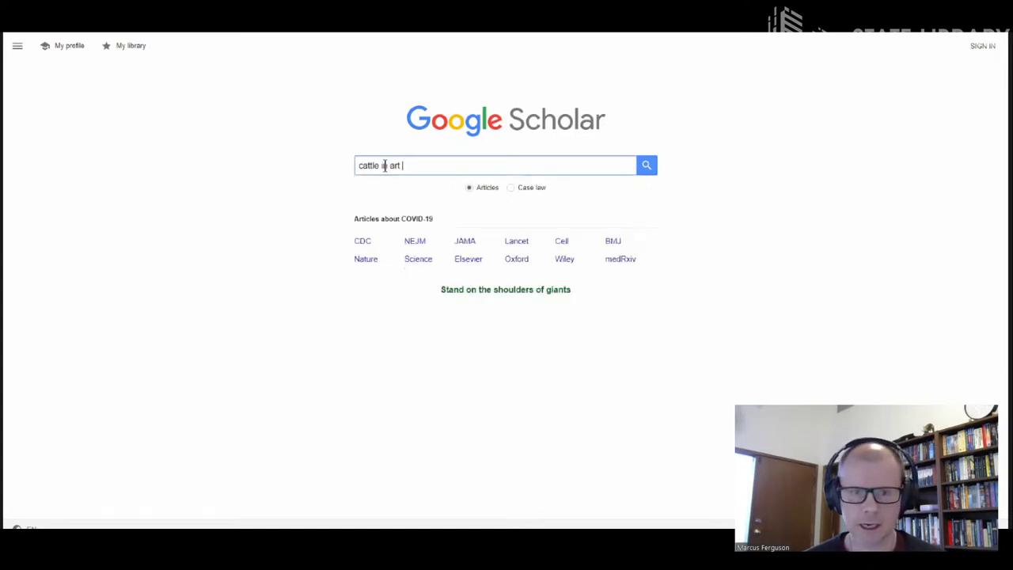
pyautogui.write('+paintings')
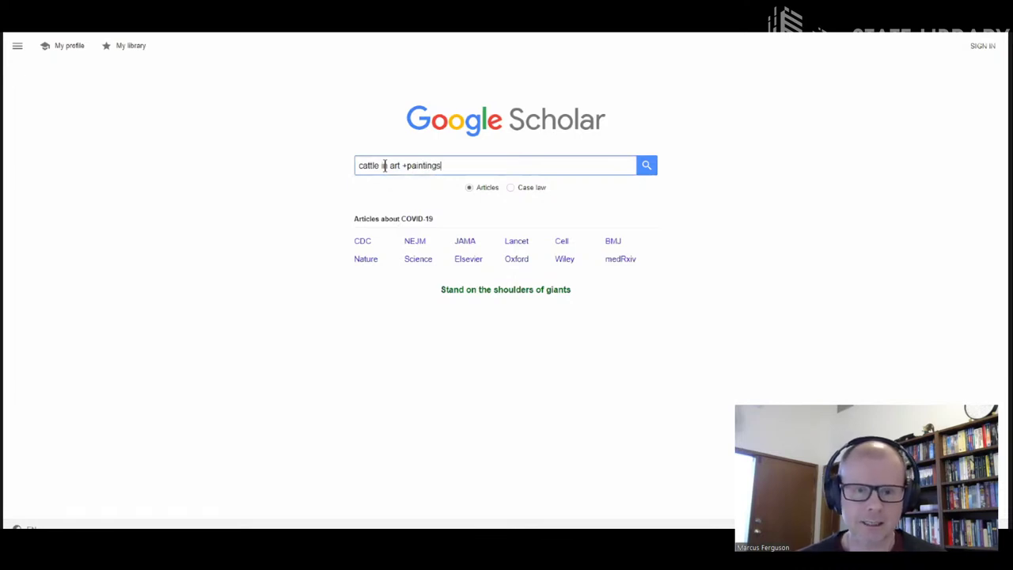
pyautogui.press('Return')
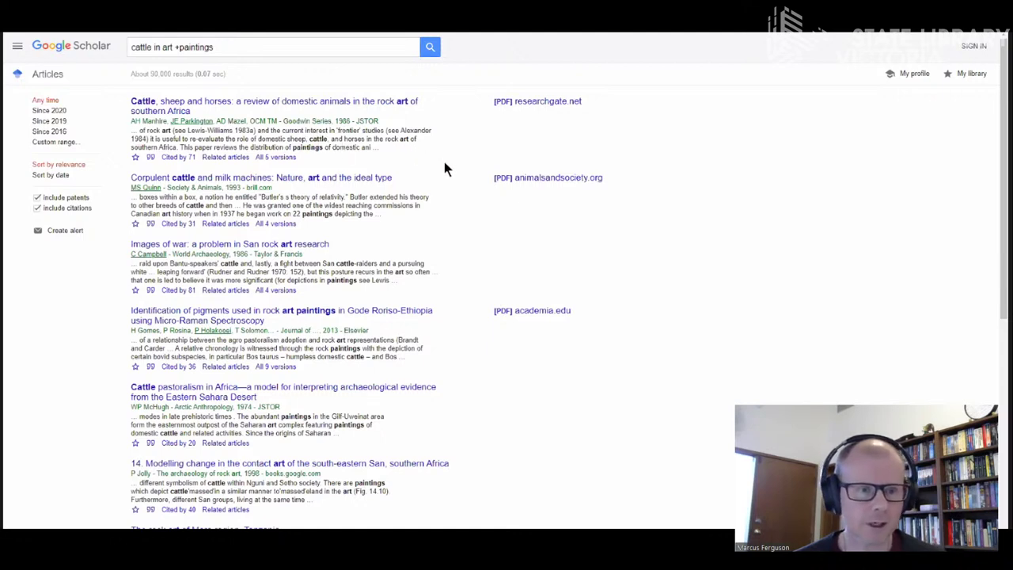
# Step: Check access to the first article, on domestic animals in southern African rock art, via its JSTOR page and its researchgate.net PDF
pyautogui.click(333, 105)
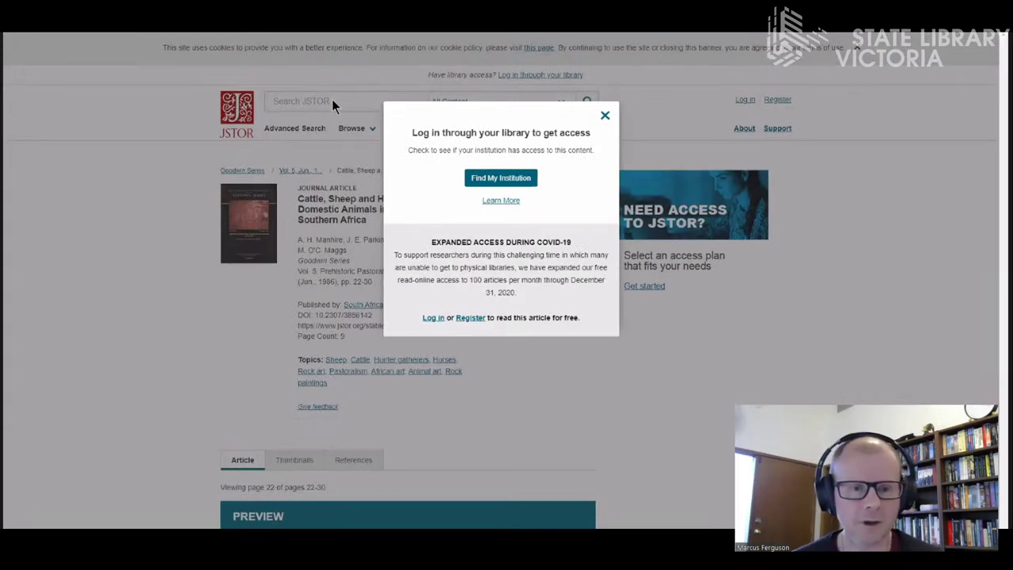
pyautogui.click(605, 116)
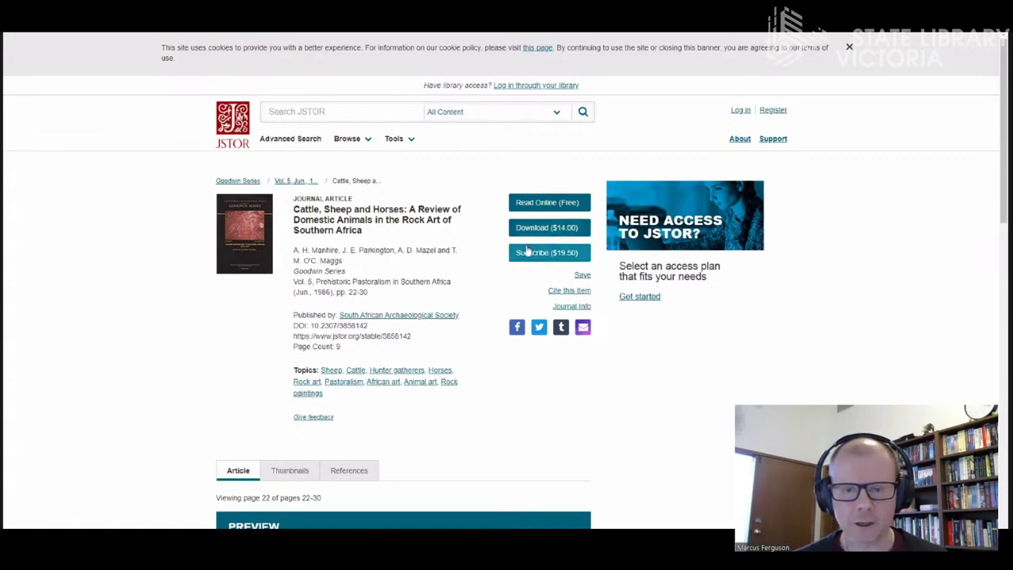
pyautogui.scroll(-5, 685, 425)
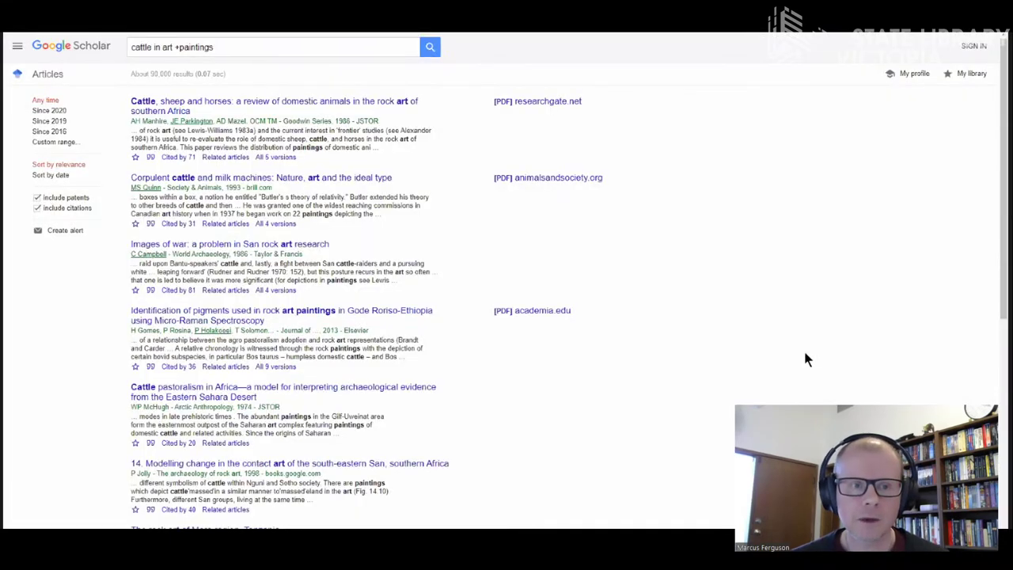
pyautogui.click(548, 104)
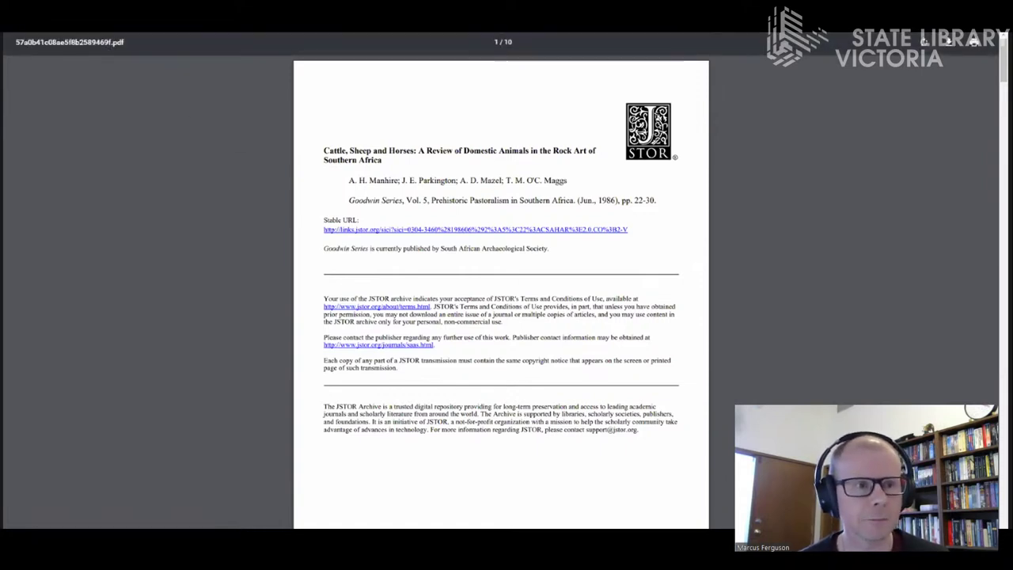
pyautogui.hotkey('alt', 'Left')
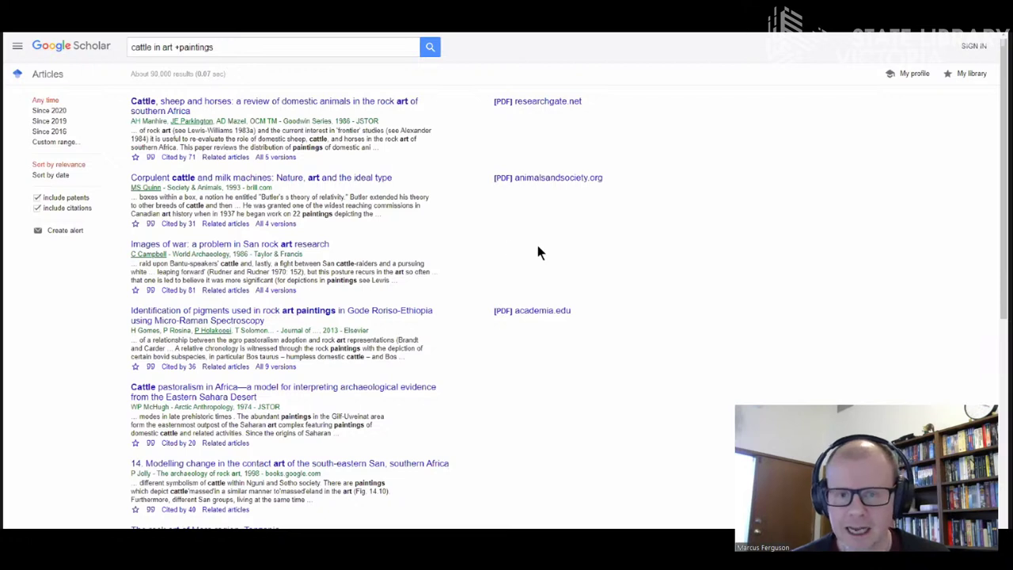
# Step: Open the result "Images of war: a problem in San rock art research" and examine its login and purchase options
pyautogui.click(313, 245)
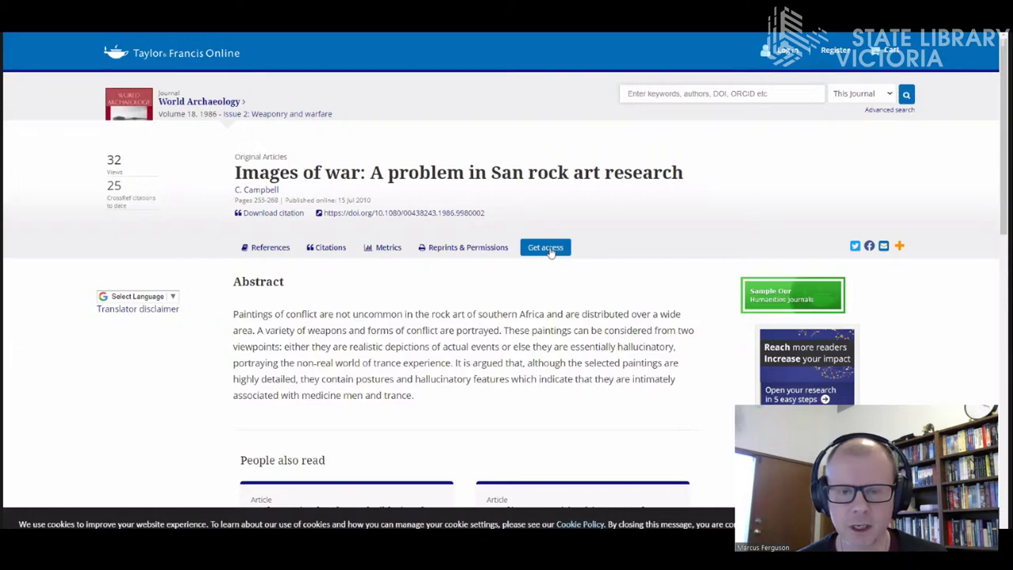
pyautogui.click(551, 251)
pyautogui.scroll(-1, 747, 391)
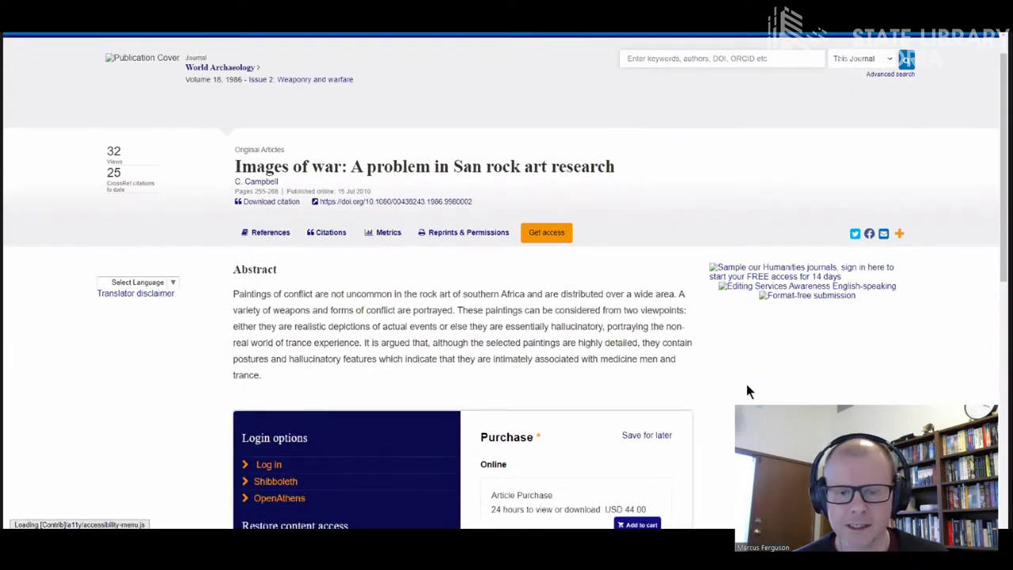
pyautogui.scroll(-5, 746, 391)
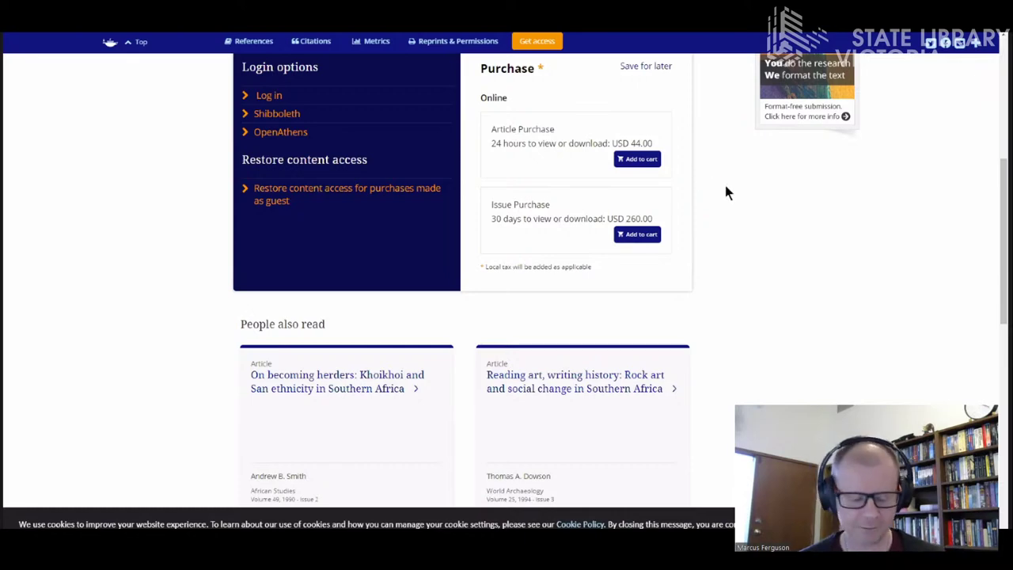
pyautogui.hotkey('alt', 'Left')
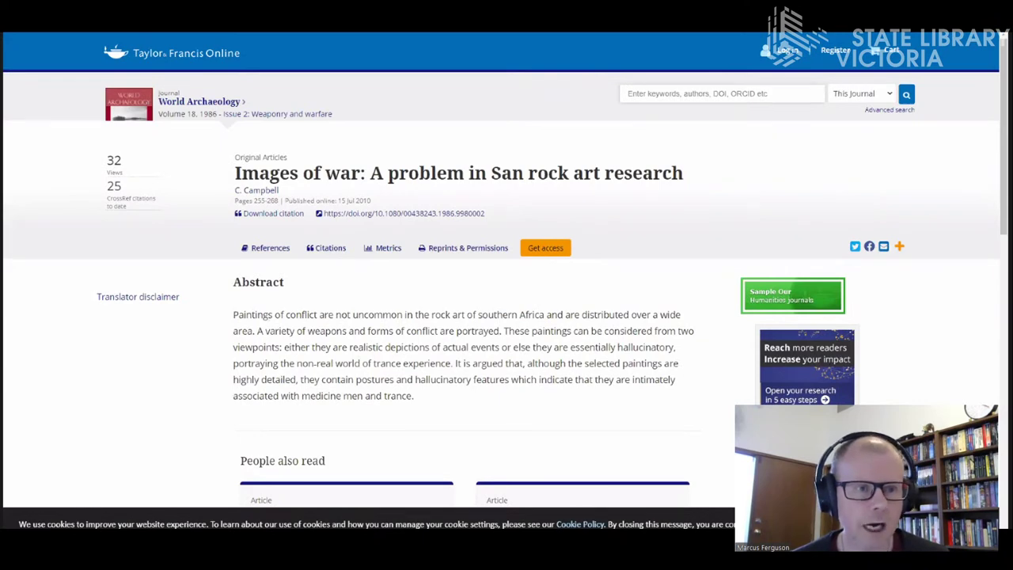
# Step: In the Google Scholar library links settings, find "slv" and enable access links for State Library of Victoria - GetIt at SLV
pyautogui.hotkey('alt', 'Left')
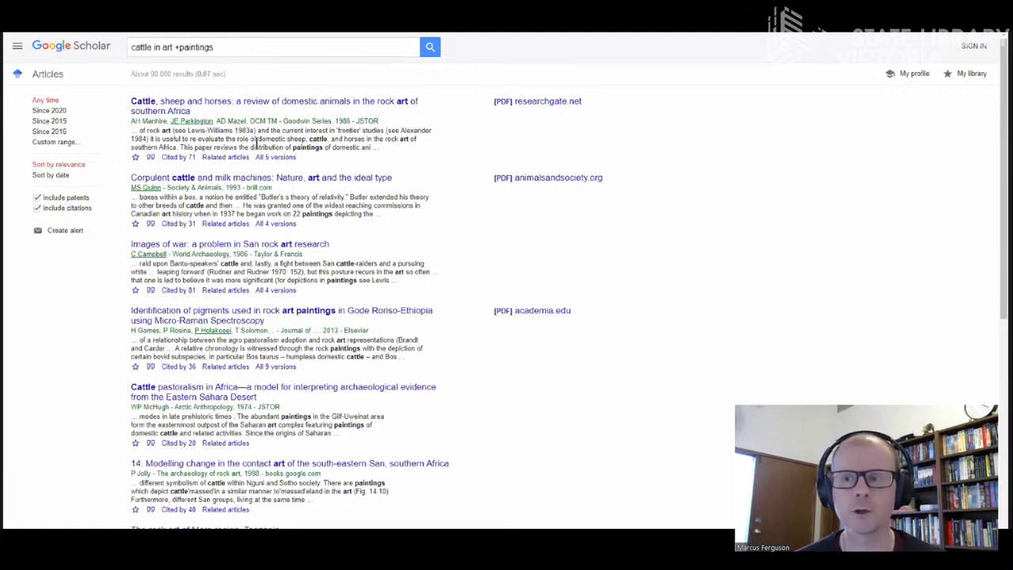
pyautogui.click(16, 49)
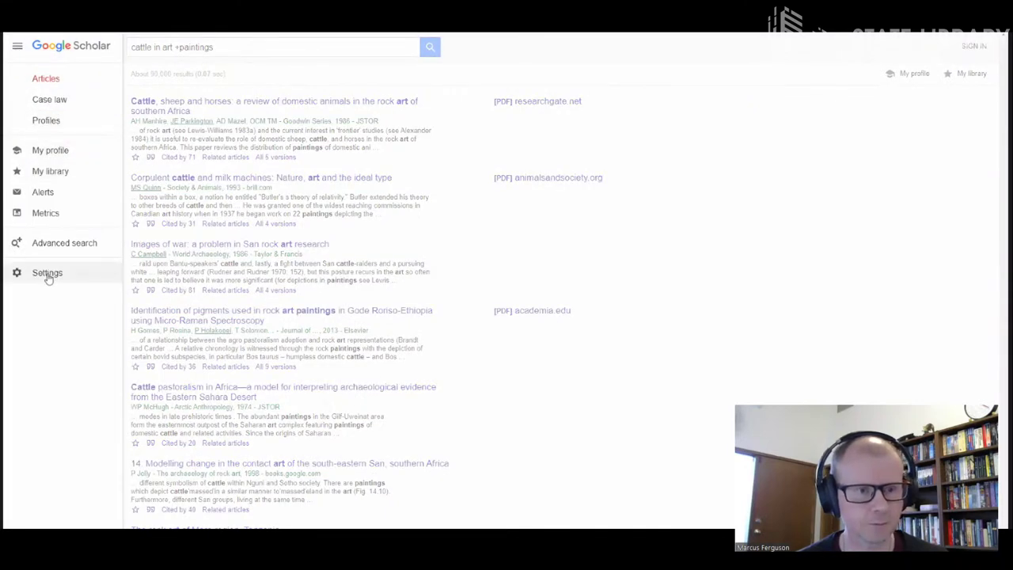
pyautogui.click(47, 274)
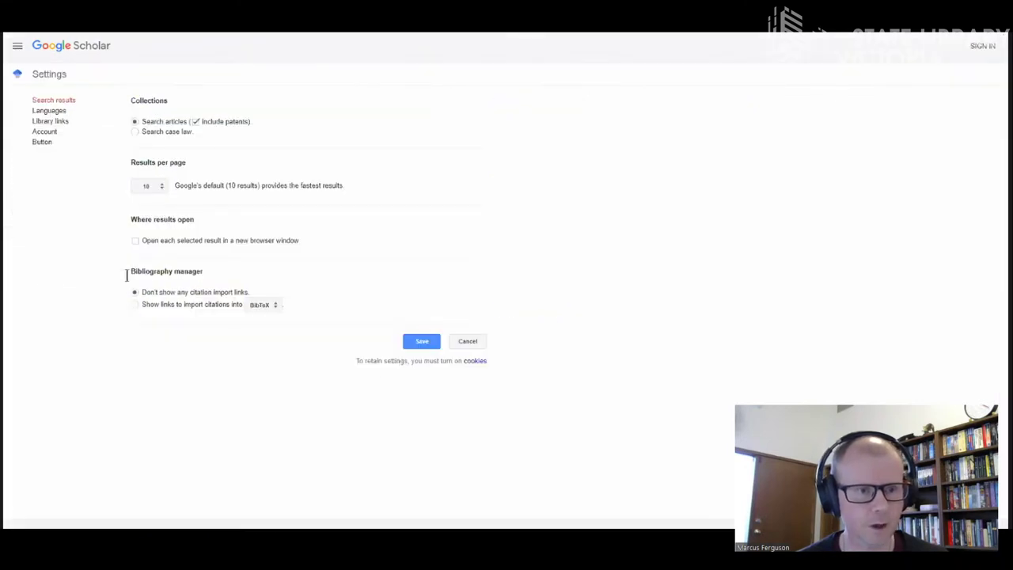
pyautogui.click(61, 124)
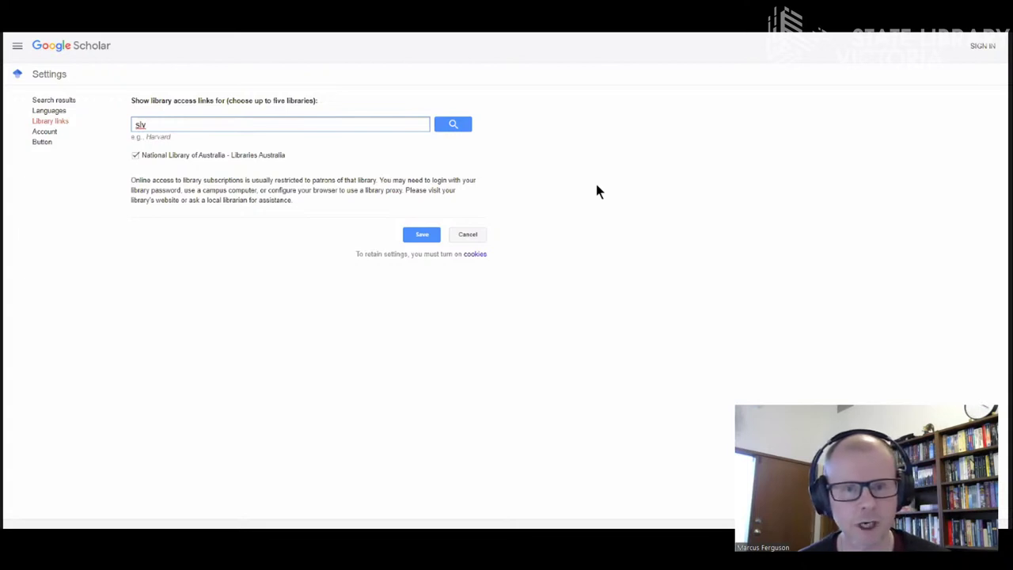
pyautogui.press('Return')
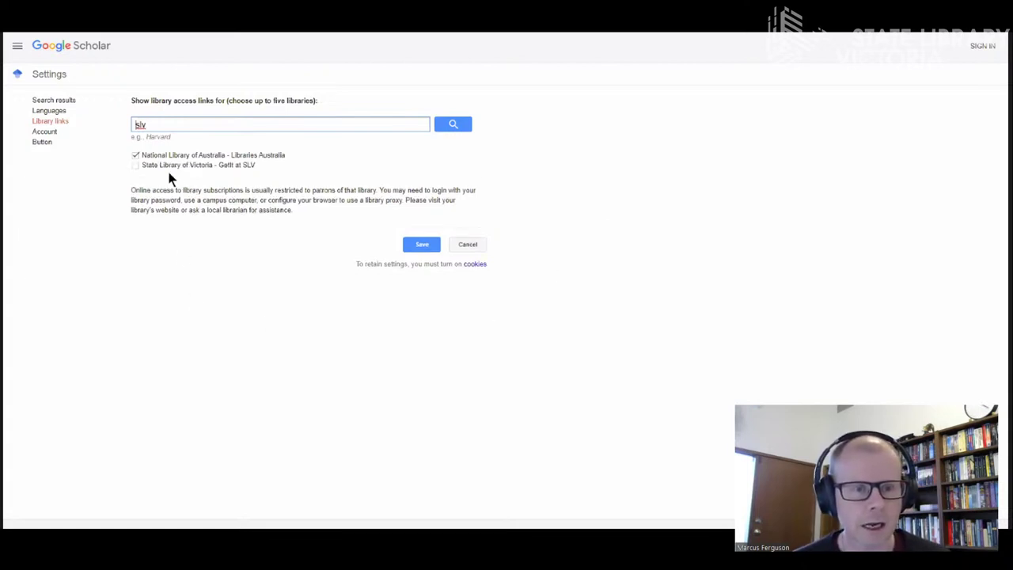
pyautogui.click(135, 166)
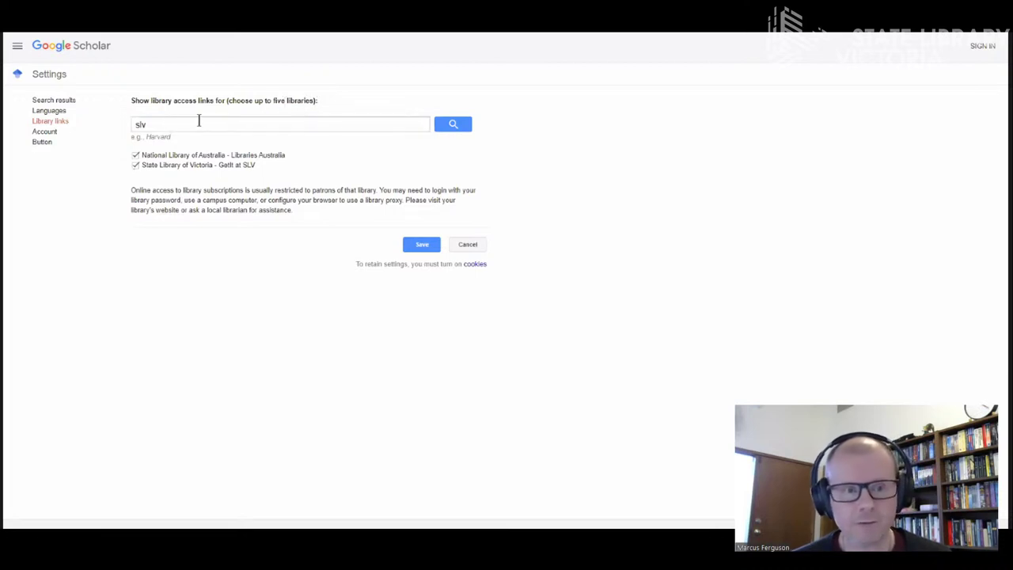
# Step: Look up "deakin" among the available libraries without selecting it, and save the library link settings
pyautogui.moveTo(163, 124); pyautogui.dragTo(113, 131)
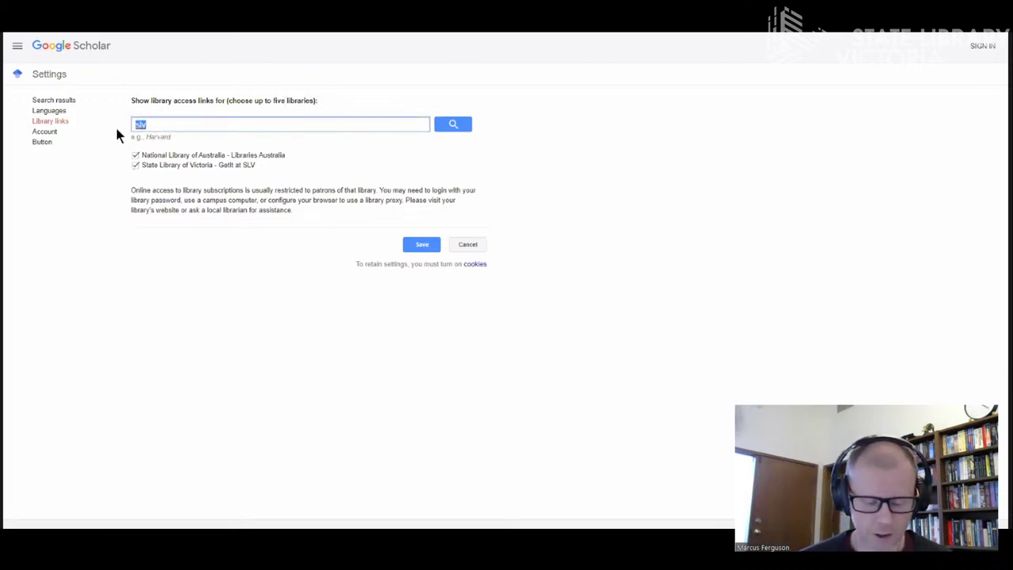
pyautogui.write('deakin')
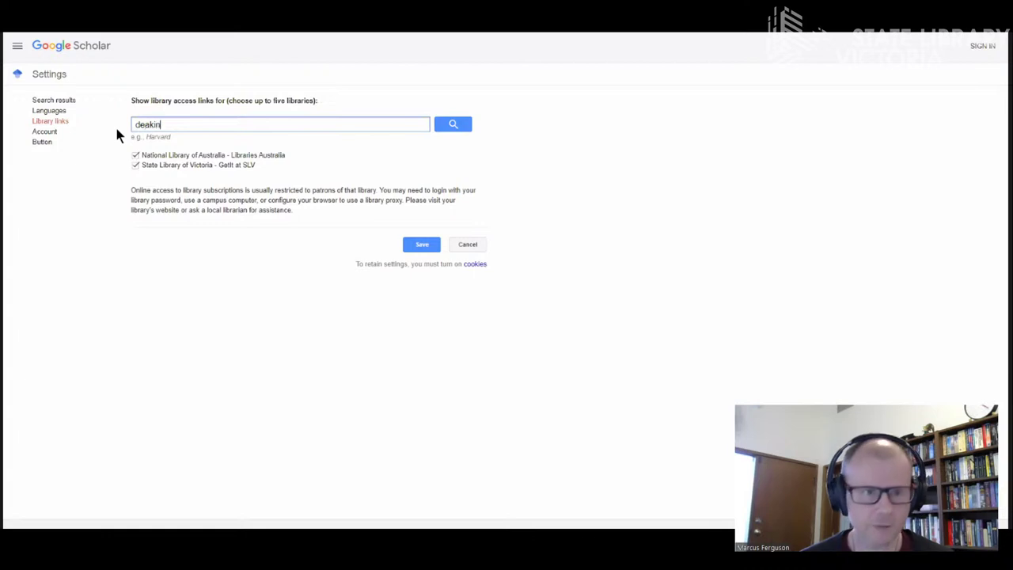
pyautogui.press('Return')
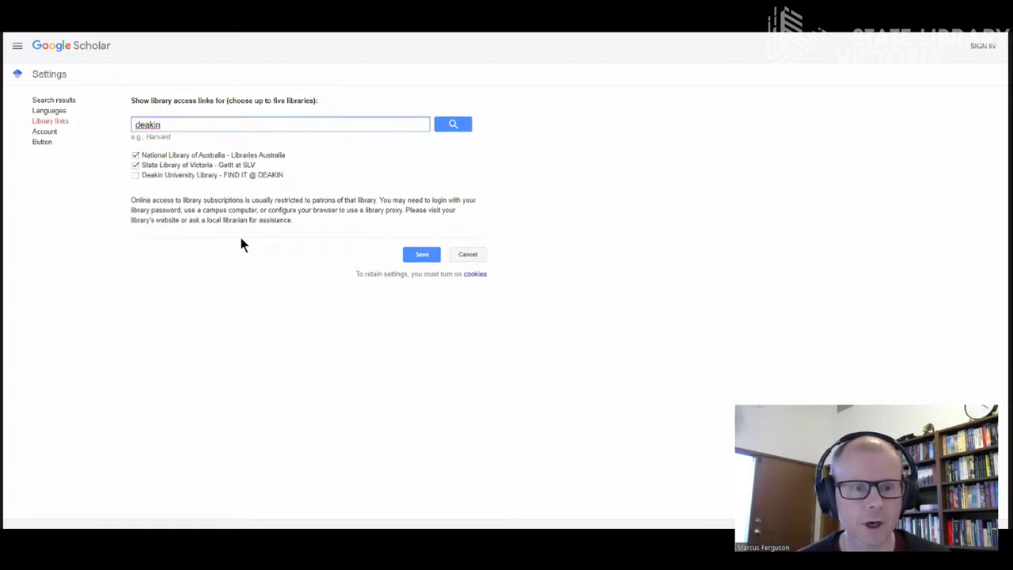
pyautogui.click(421, 255)
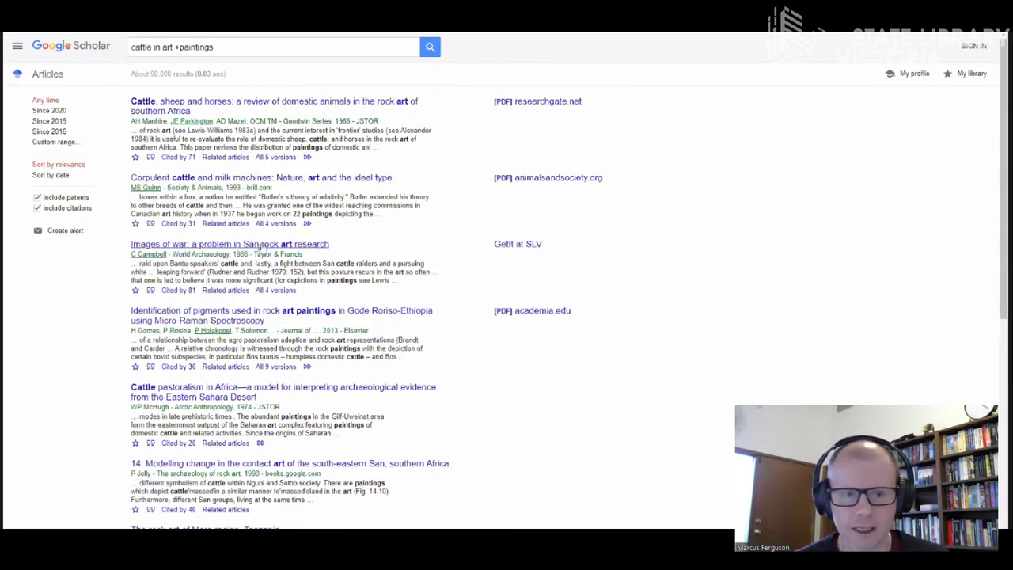
# Step: Open the JSTOR full text of "Images of war" through its GetIt at SLV link and look over the article page
pyautogui.click(531, 249)
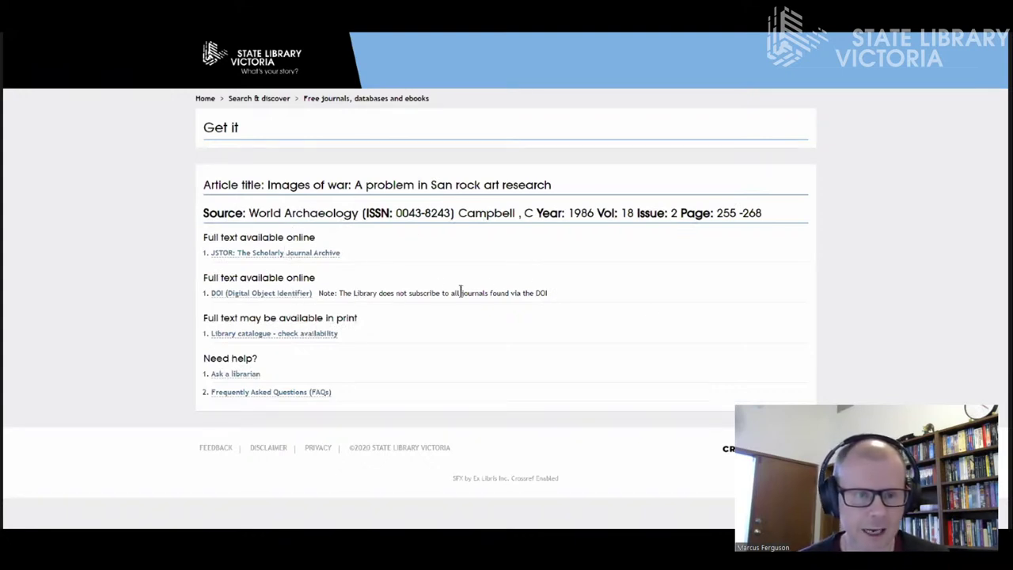
pyautogui.click(302, 253)
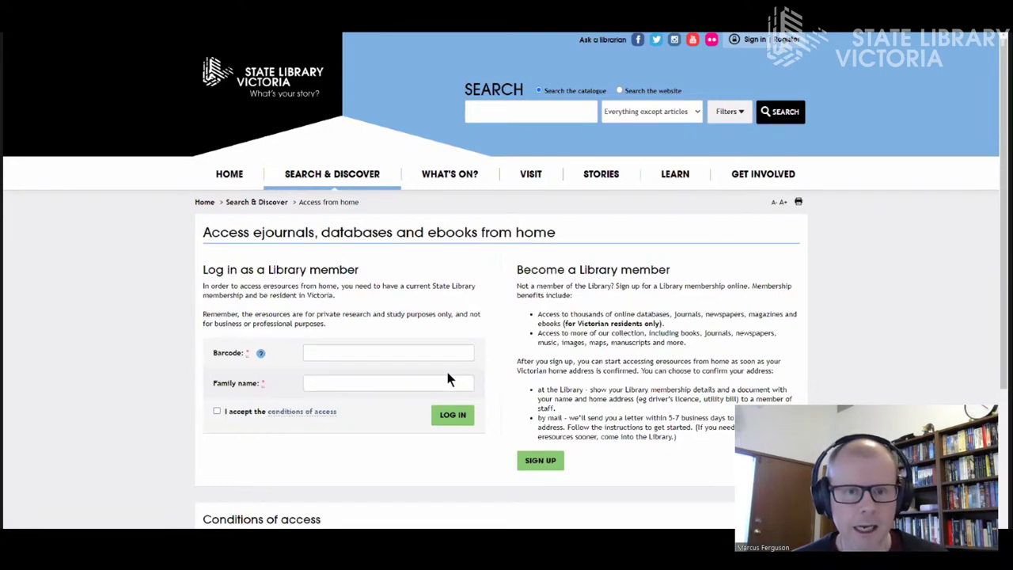
pyautogui.hotkey('alt', 'Tab')
pyautogui.hotkey('alt', 'Tab')
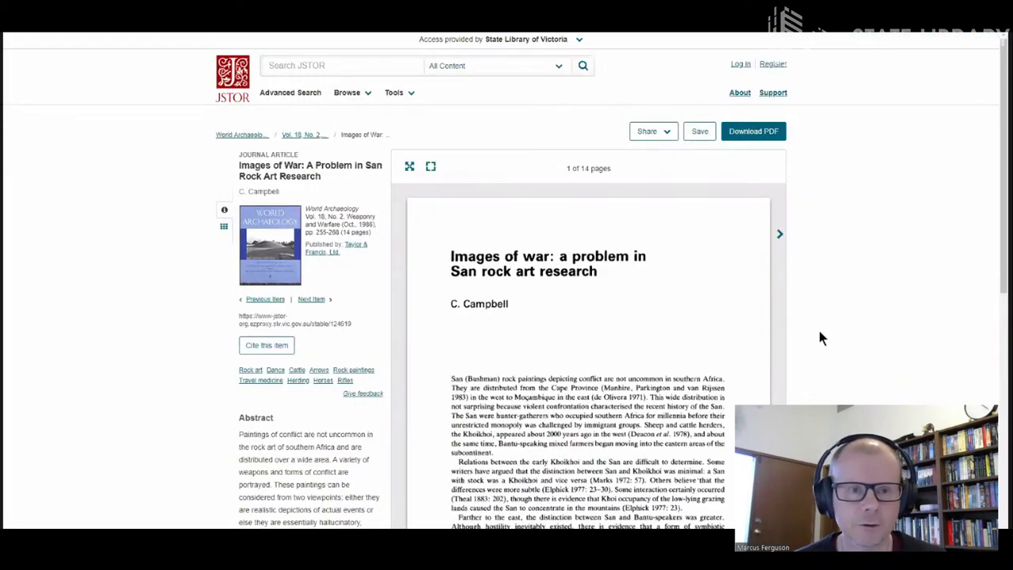
pyautogui.scroll(-2, 819, 331)
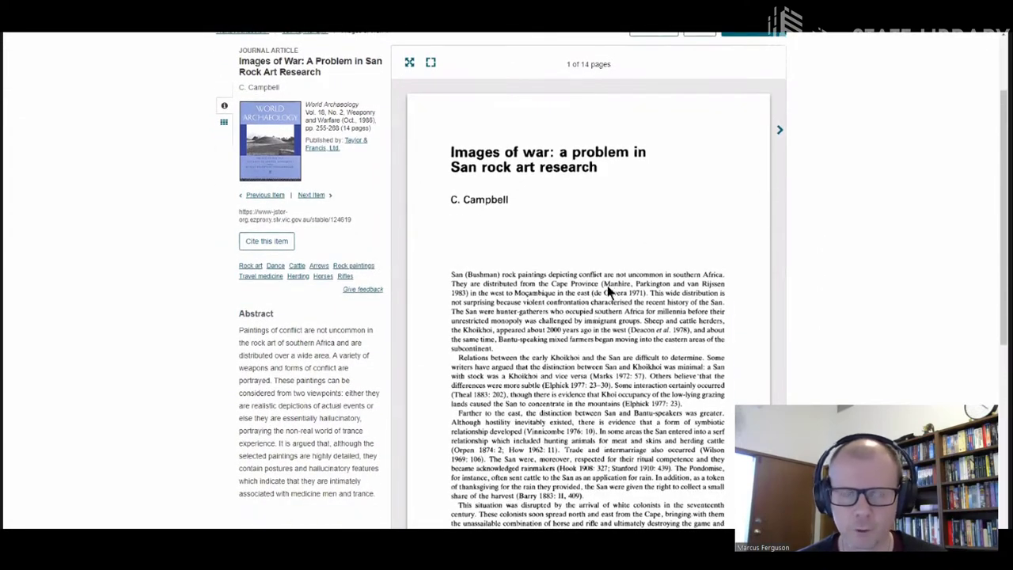
pyautogui.scroll(2, 841, 144)
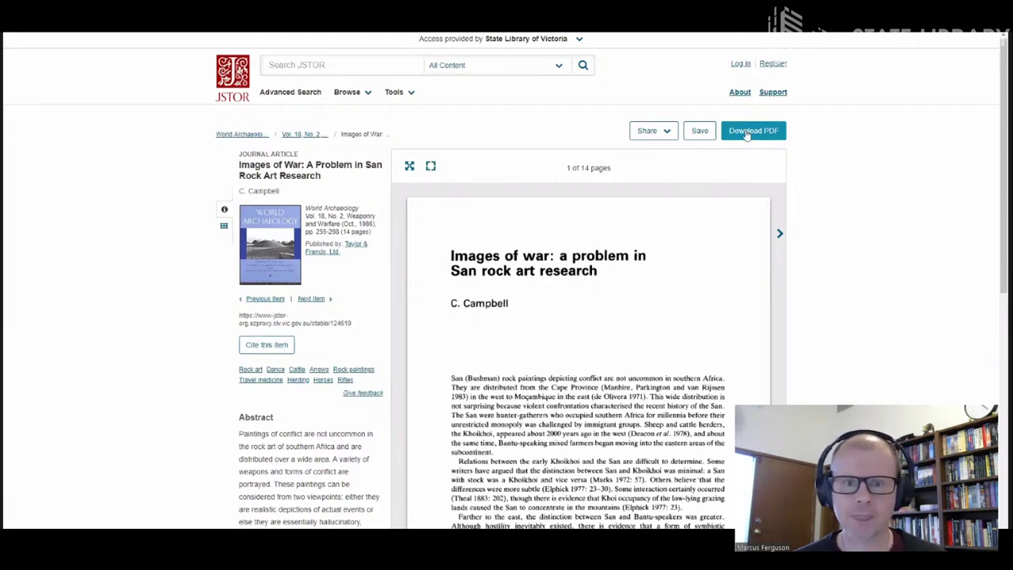
# Step: Return to the Scholar results, open "14. Modelling change in the contact art of the south-eastern San" and read through its Google Books preview
pyautogui.hotkey('alt', 'Tab')
pyautogui.press('Tab')
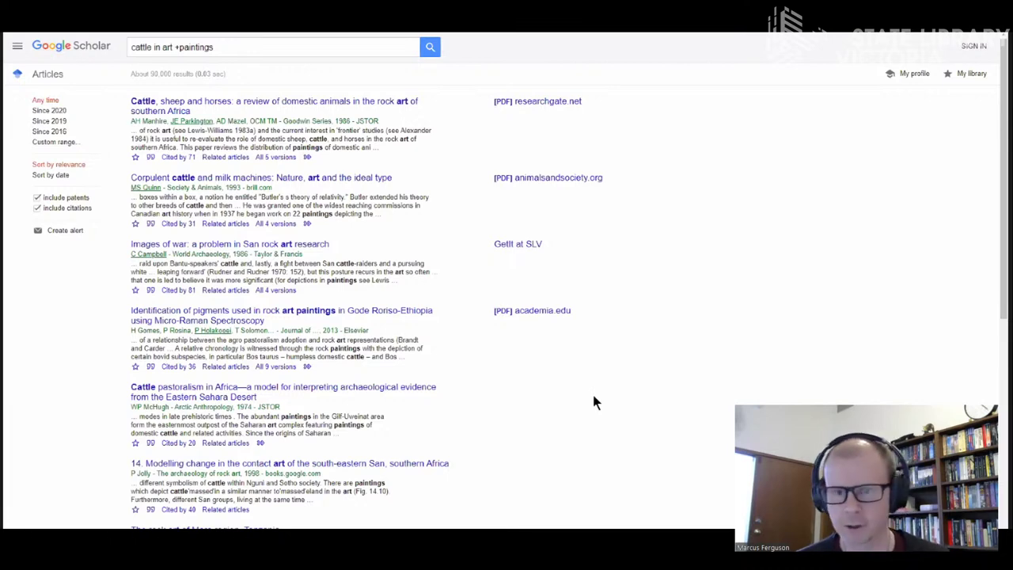
pyautogui.scroll(-3, 594, 398)
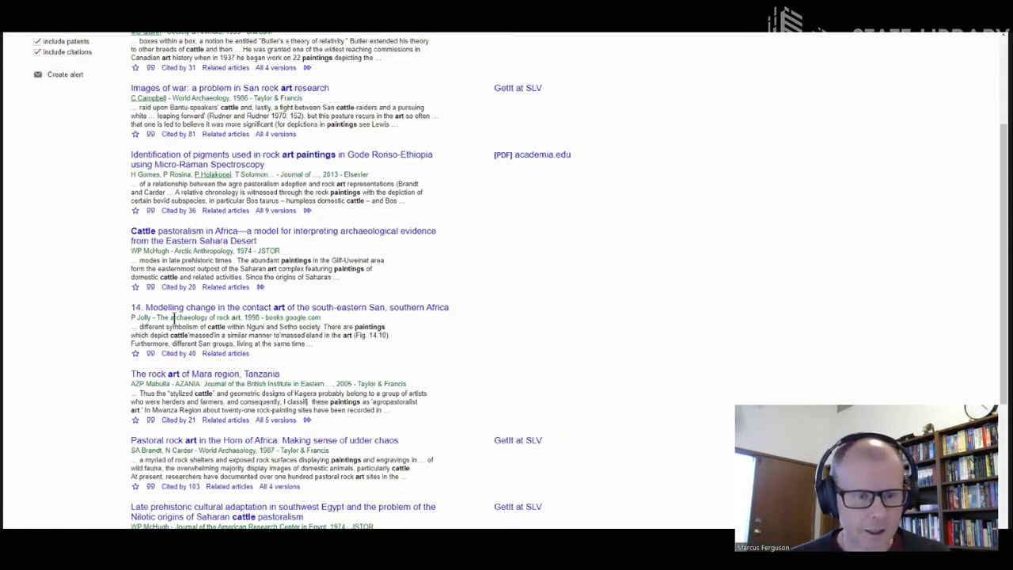
pyautogui.click(360, 308)
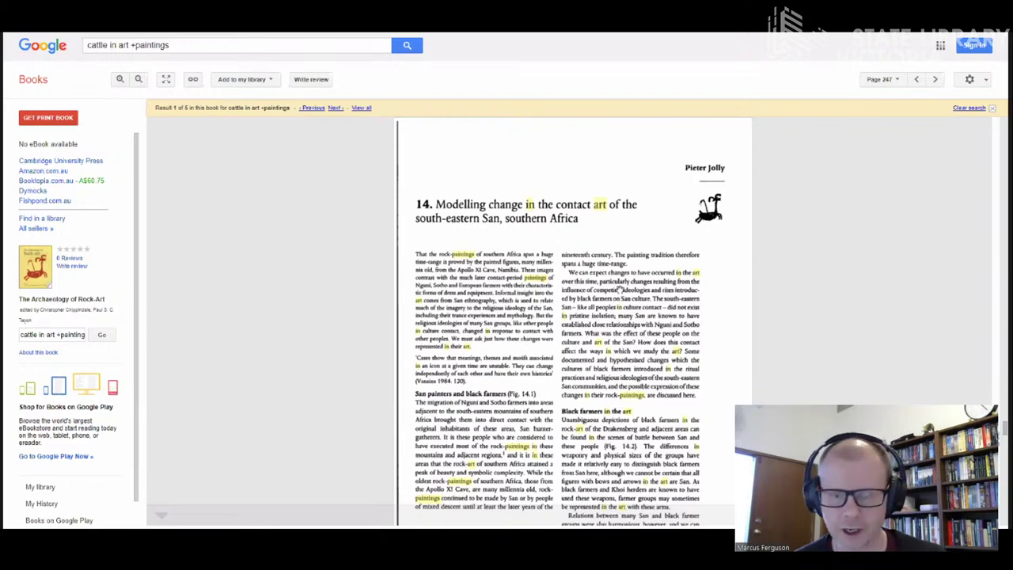
pyautogui.scroll(-1, 636, 310)
pyautogui.scroll(-10, 636, 310)
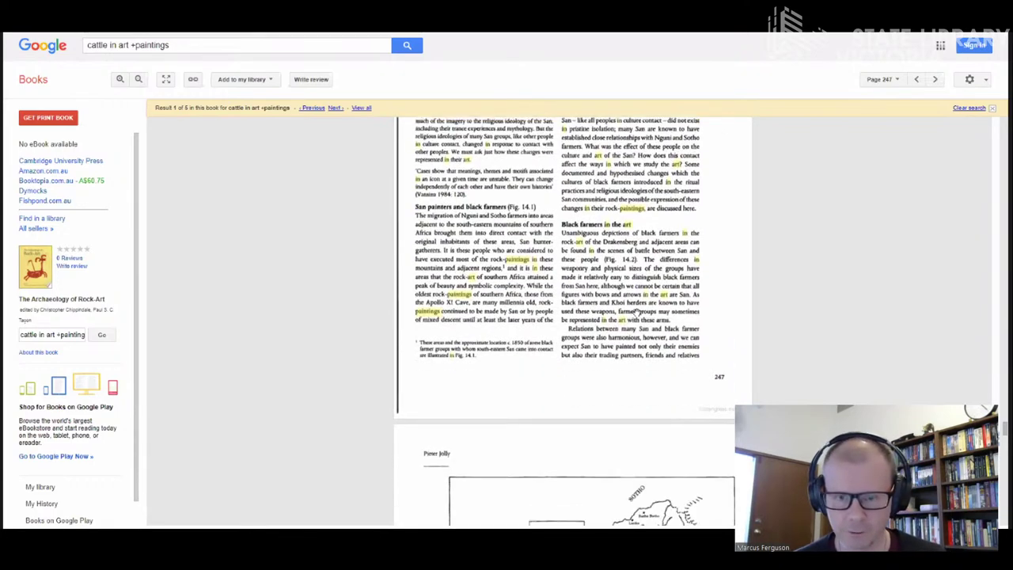
pyautogui.scroll(-10, 635, 311)
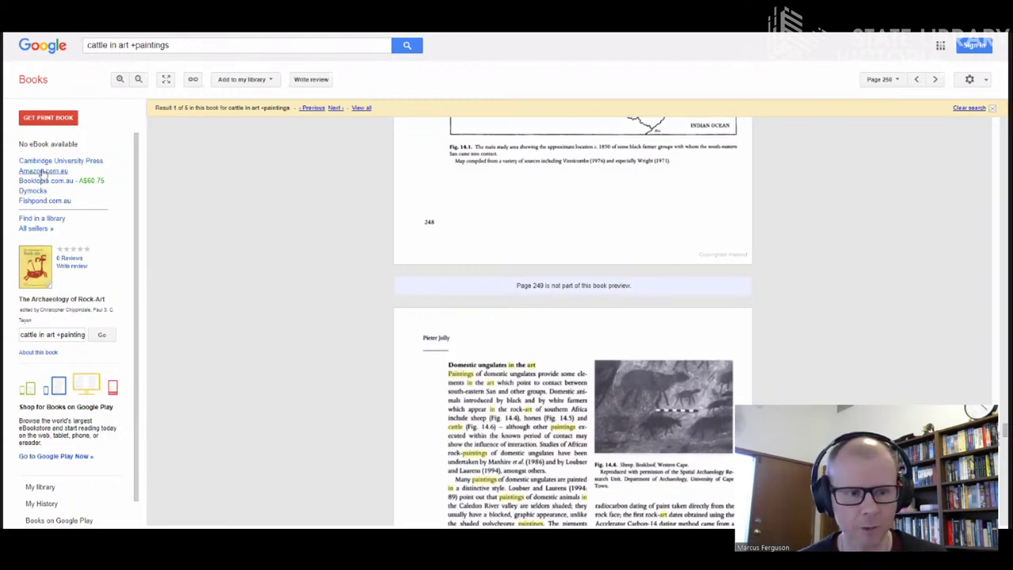
# Step: Find the book in a library through Trove, limit the borrowing locations to VIC and open the State Library Victoria entry
pyautogui.click(54, 221)
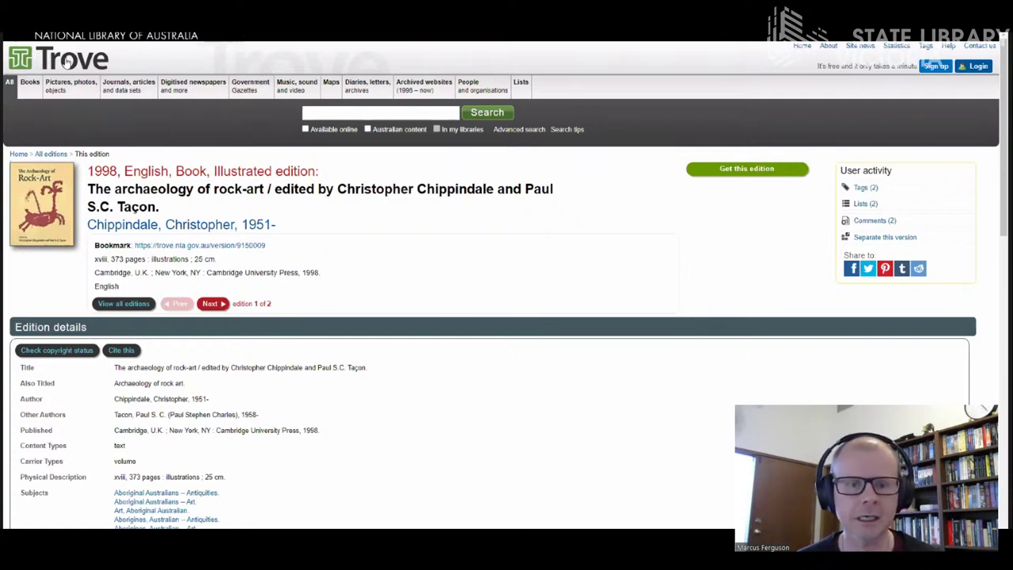
pyautogui.click(762, 171)
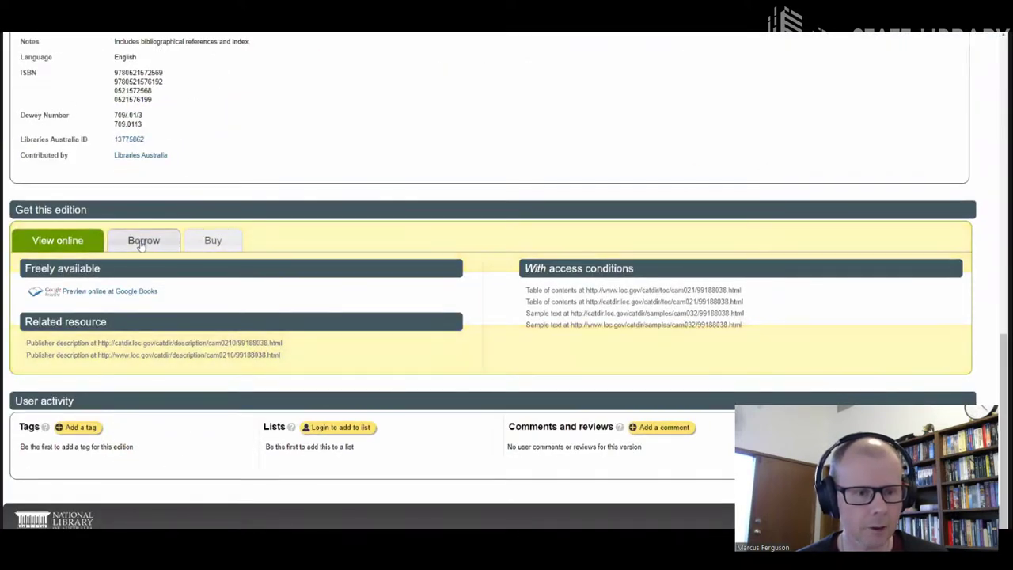
pyautogui.click(142, 243)
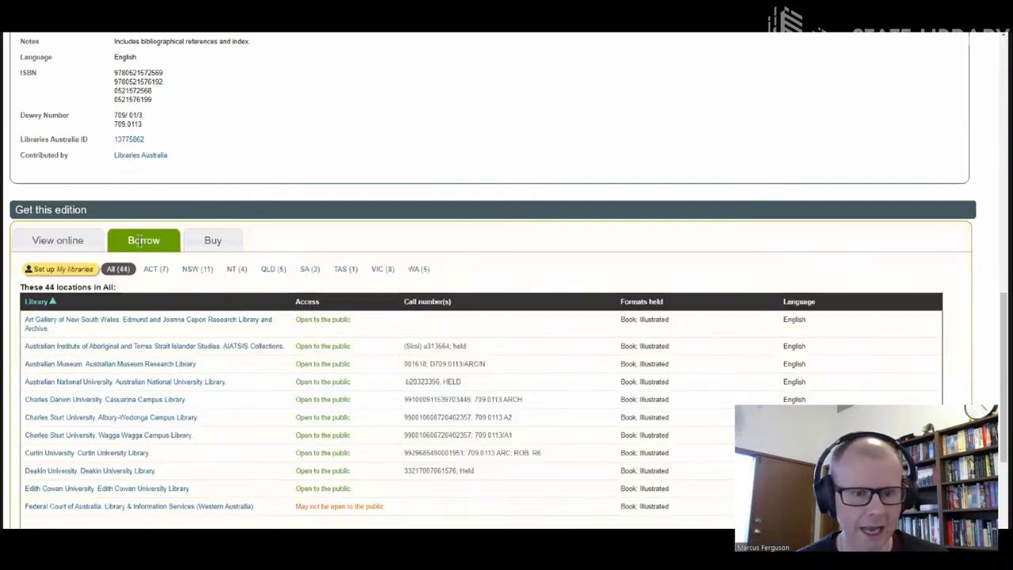
pyautogui.click(383, 270)
pyautogui.scroll(-1, 565, 350)
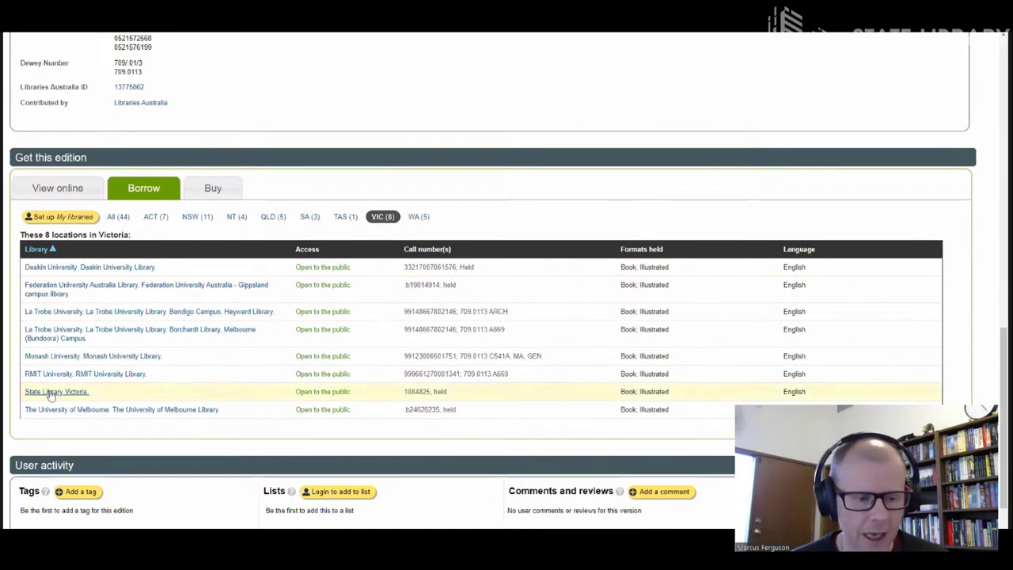
pyautogui.click(51, 392)
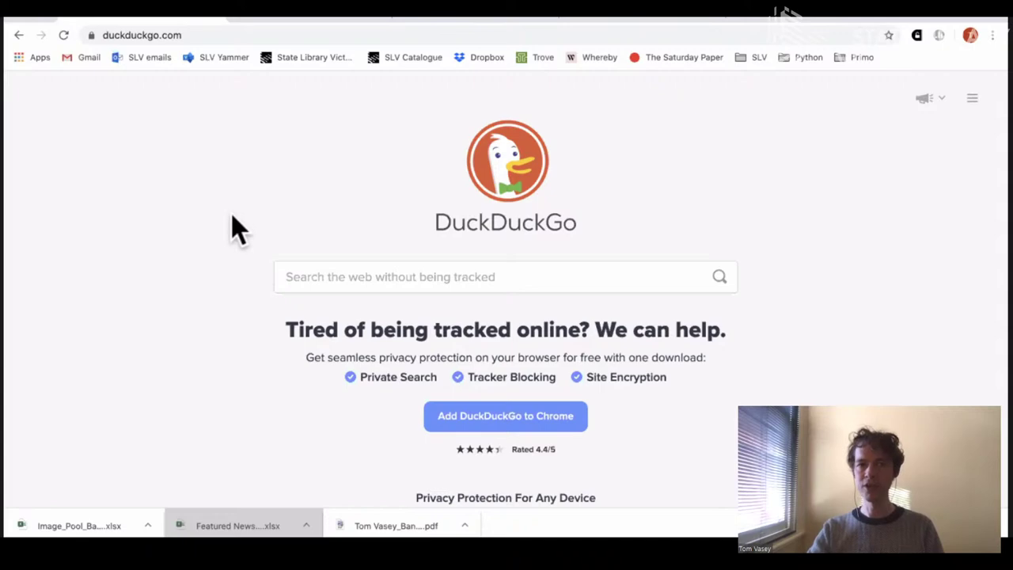
# Step: View the home pages of the alternative search engines Bing and Yahoo
pyautogui.click(310, 22)
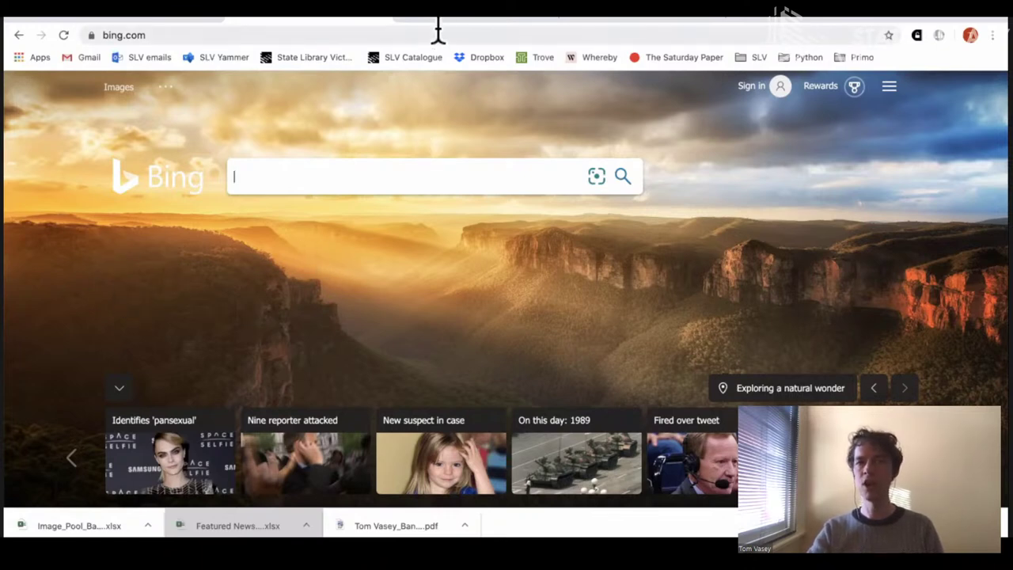
pyautogui.hotkey('ctrl', 'Tab')
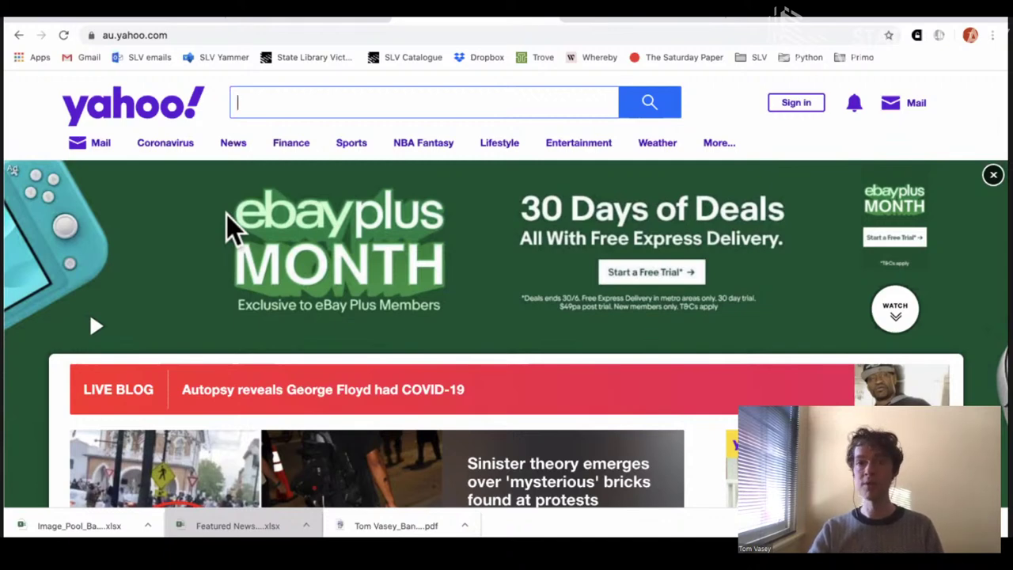
pyautogui.click(618, 23)
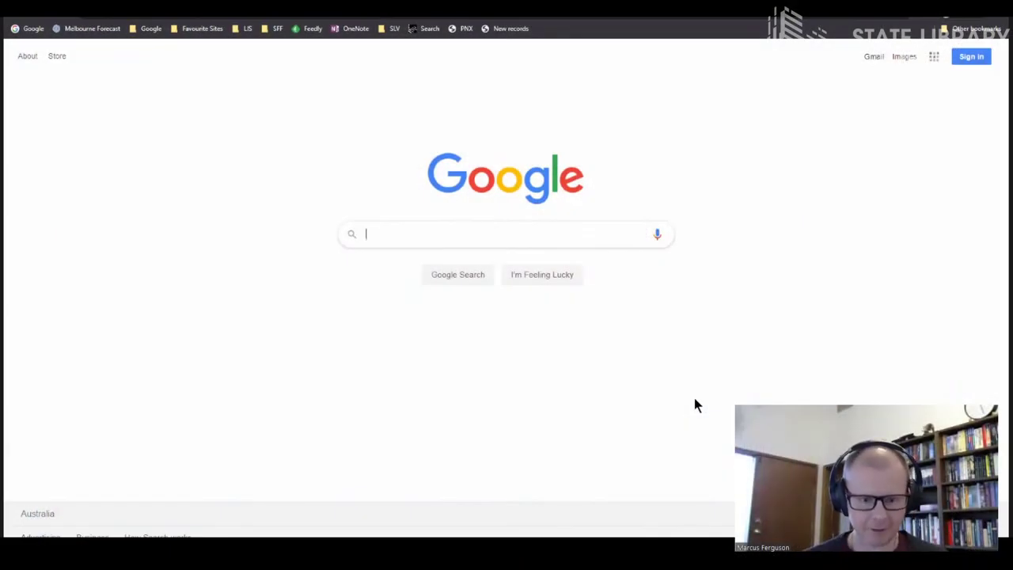
# Step: Search Google for "state library victoria", accepting the suggested spelling
pyautogui.write('state ')
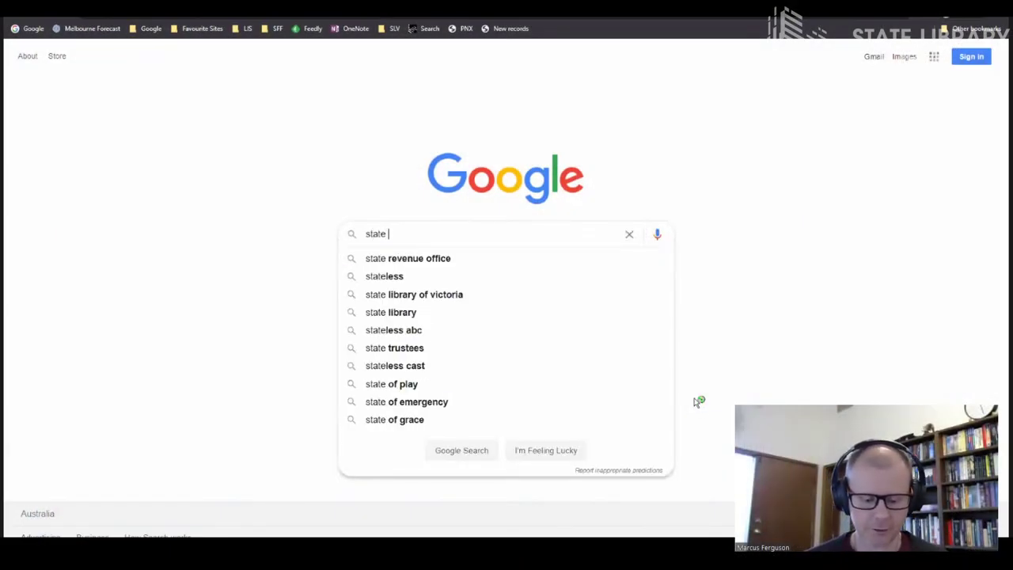
pyautogui.write('libary victoria')
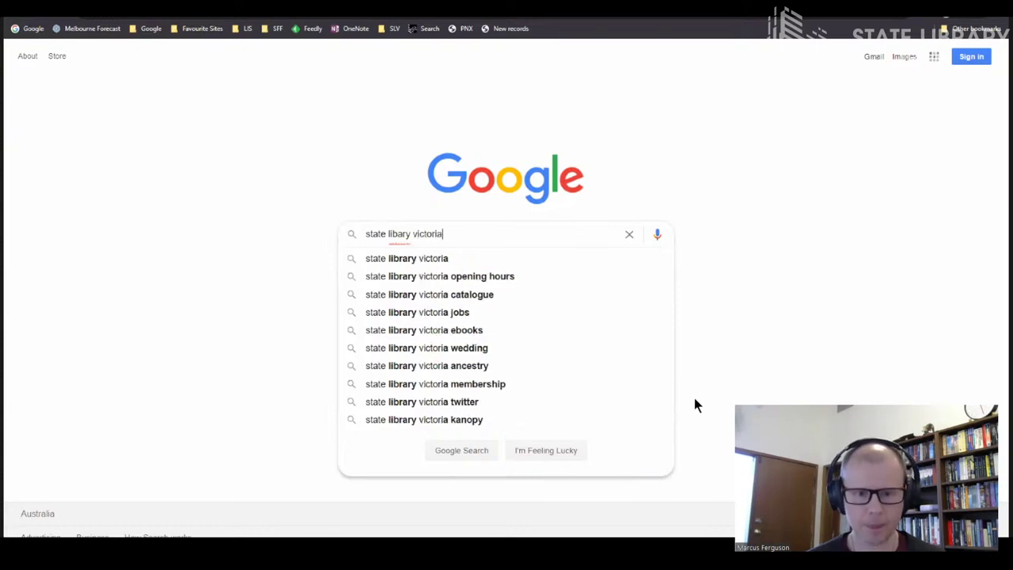
pyautogui.press('Return')
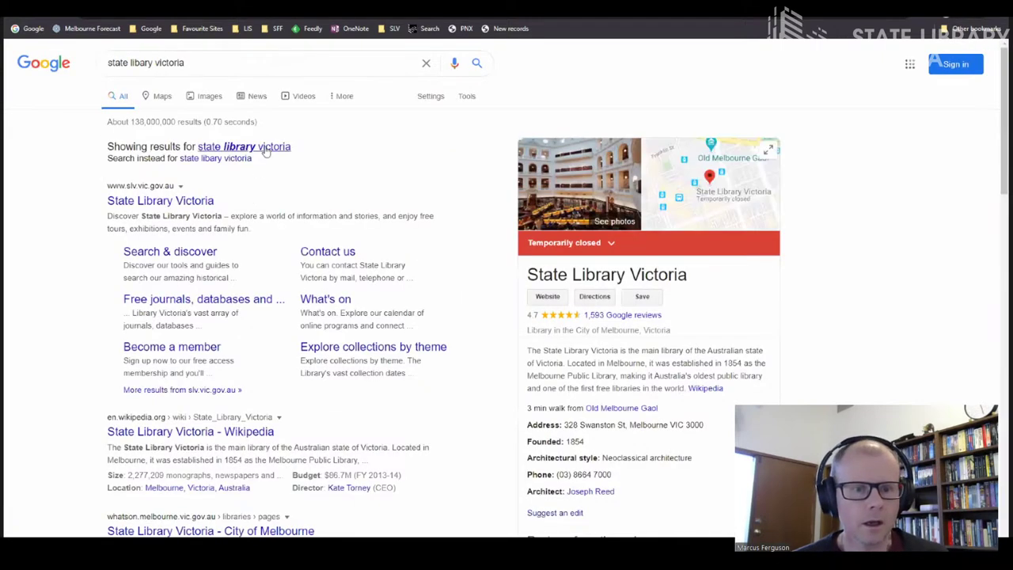
pyautogui.click(266, 150)
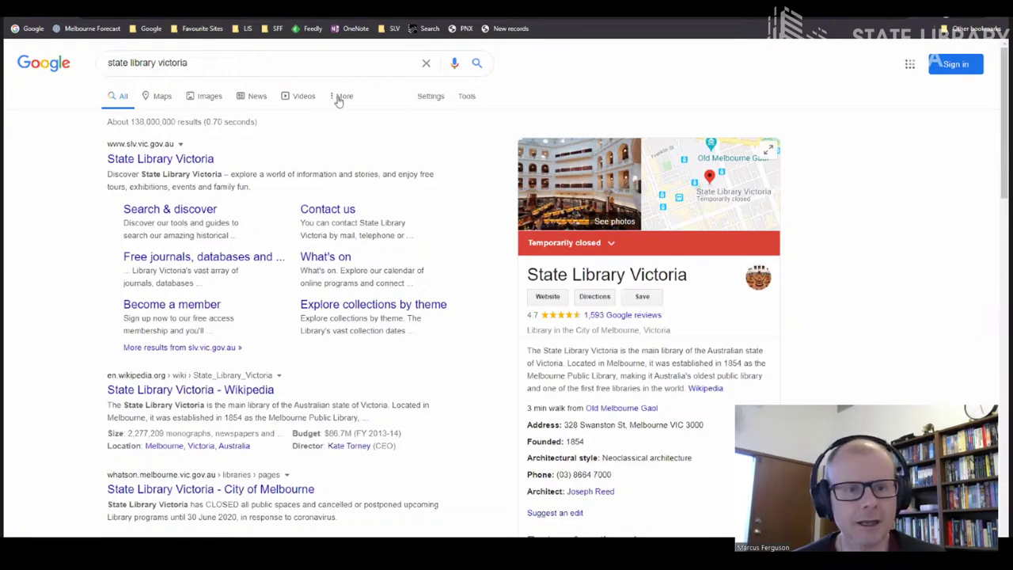
# Step: Show the image results for "state library victoria" and limit them to Large size
pyautogui.click(209, 96)
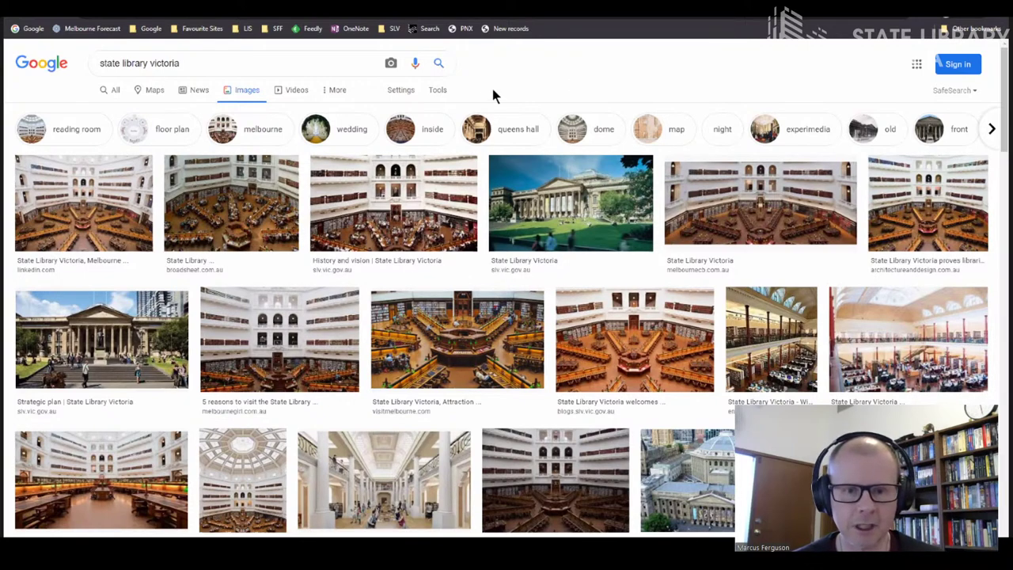
pyautogui.click(436, 91)
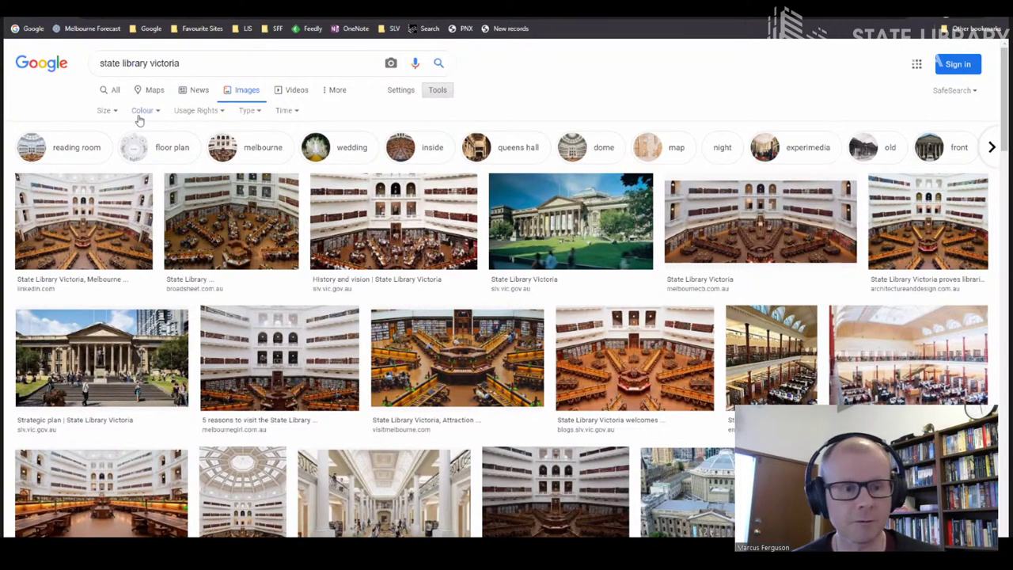
pyautogui.click(105, 113)
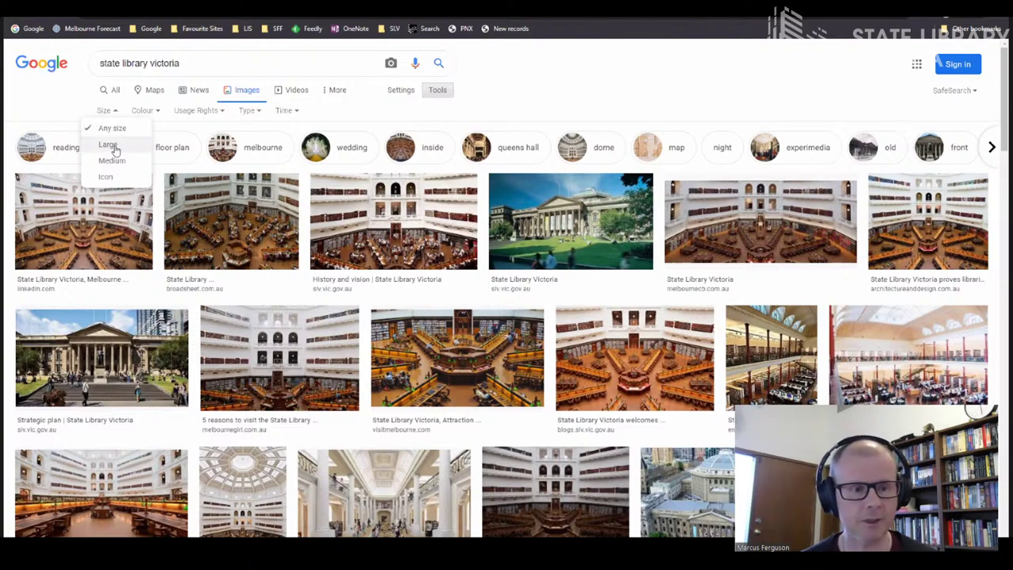
pyautogui.click(109, 145)
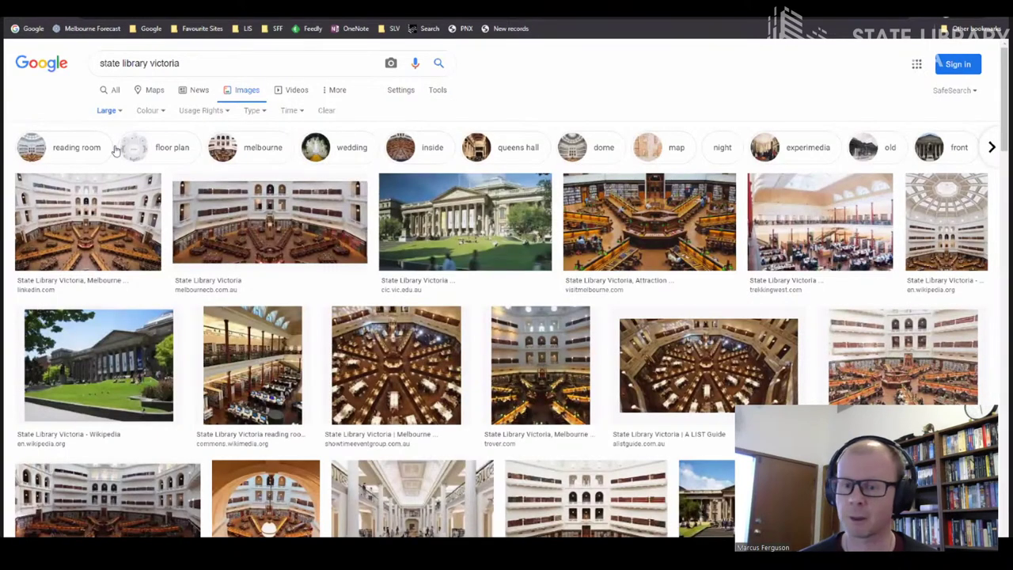
# Step: Filter the image results by colour, first as Black and white and finally as Purple
pyautogui.click(150, 114)
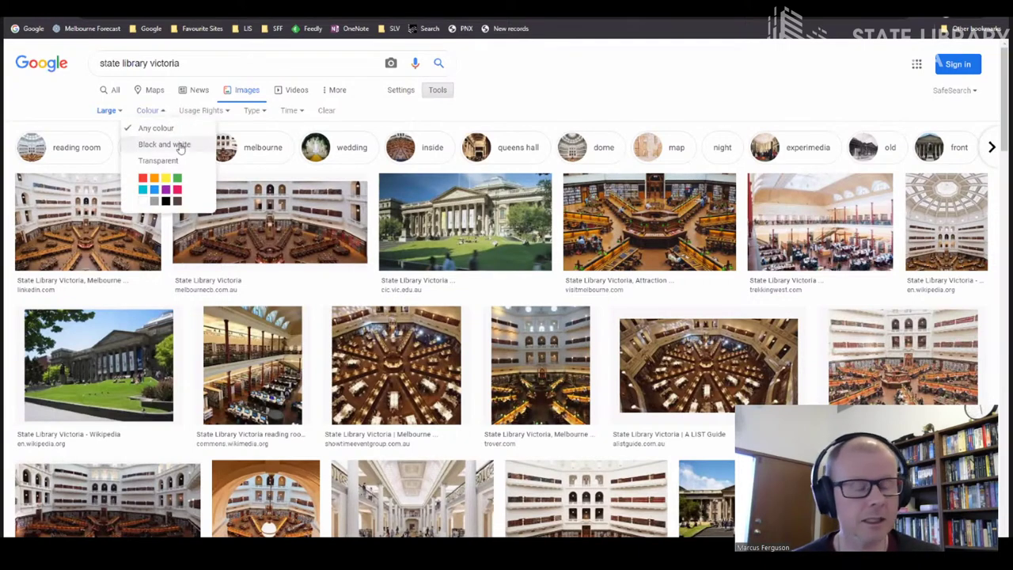
pyautogui.click(181, 145)
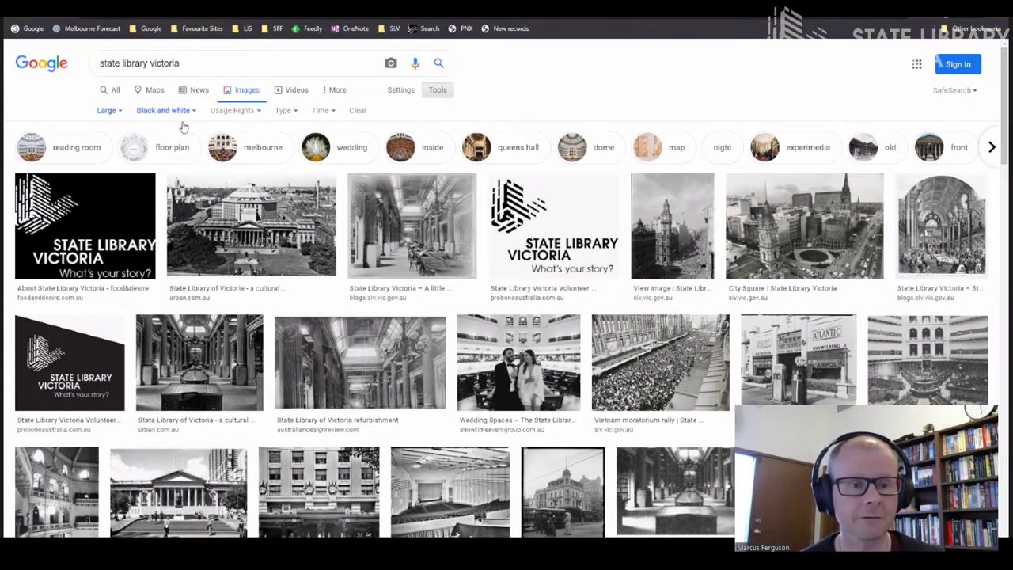
pyautogui.click(184, 111)
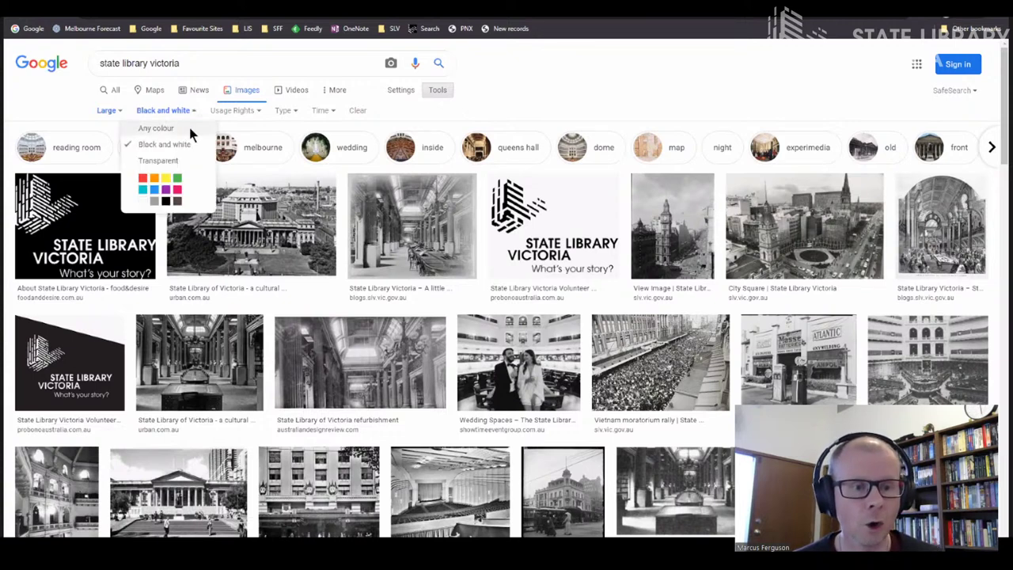
pyautogui.click(165, 193)
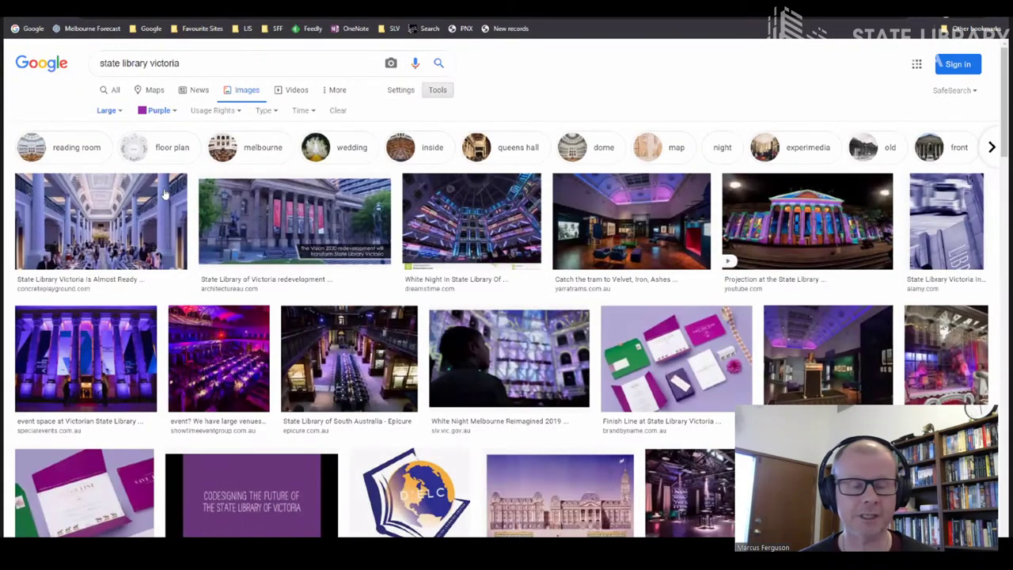
# Step: Filter the images by usage rights, first as Labelled for Reuse and finally as Labelled for reuse with modification
pyautogui.click(225, 116)
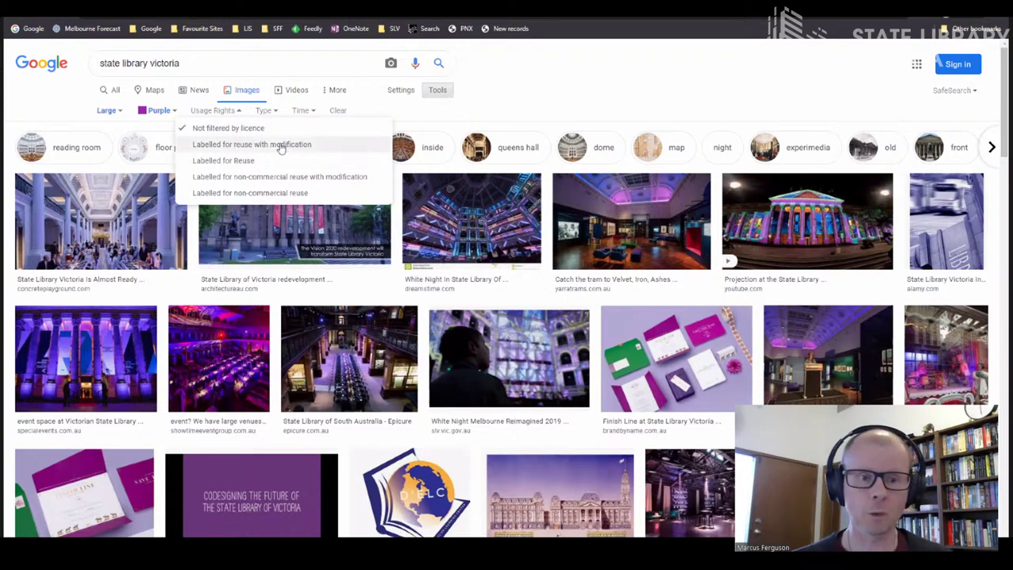
pyautogui.click(225, 162)
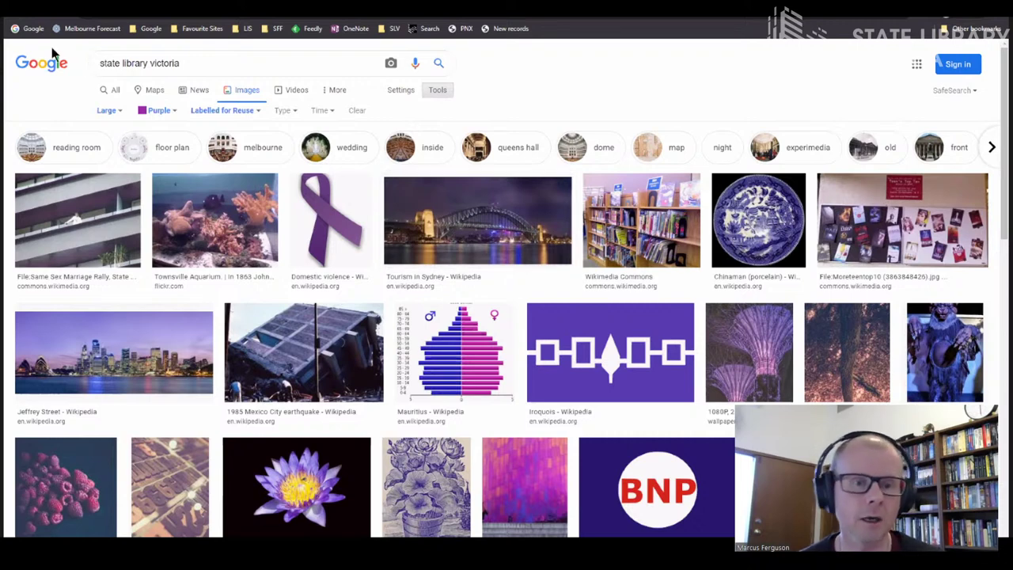
pyautogui.click(205, 111)
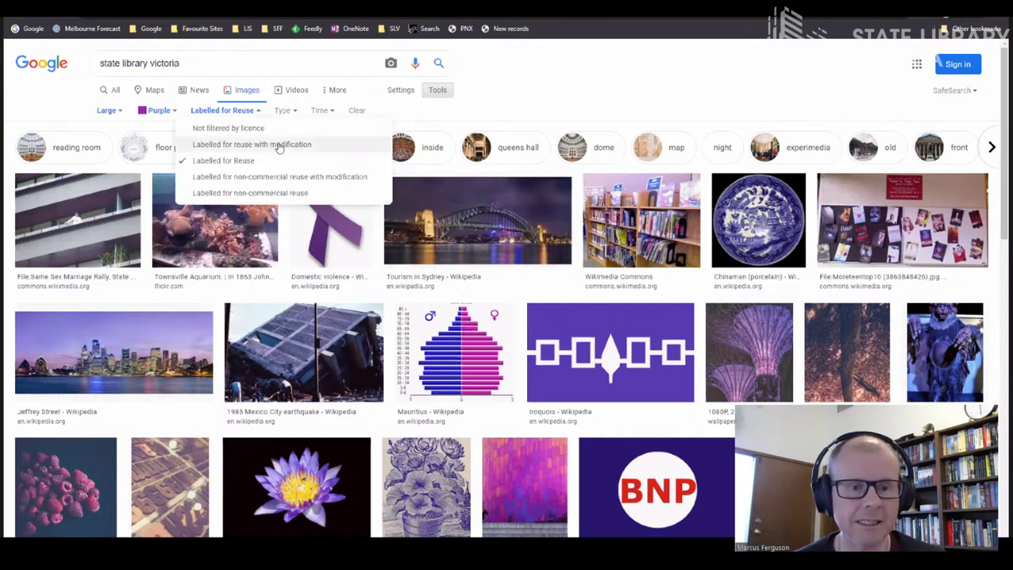
pyautogui.click(278, 145)
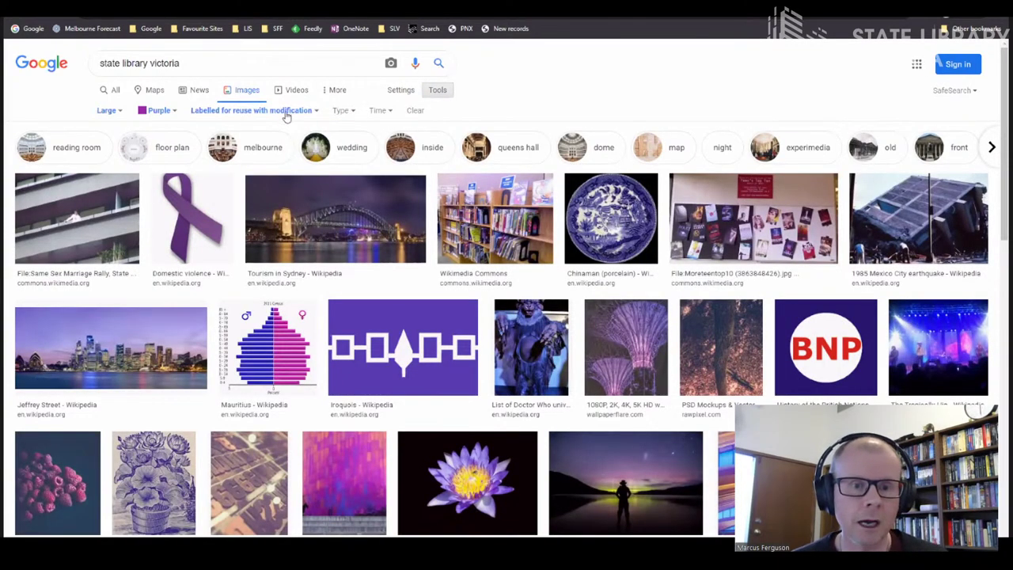
# Step: Check the available usage rights and image type options, and limit the images to the Past year
pyautogui.click(285, 110)
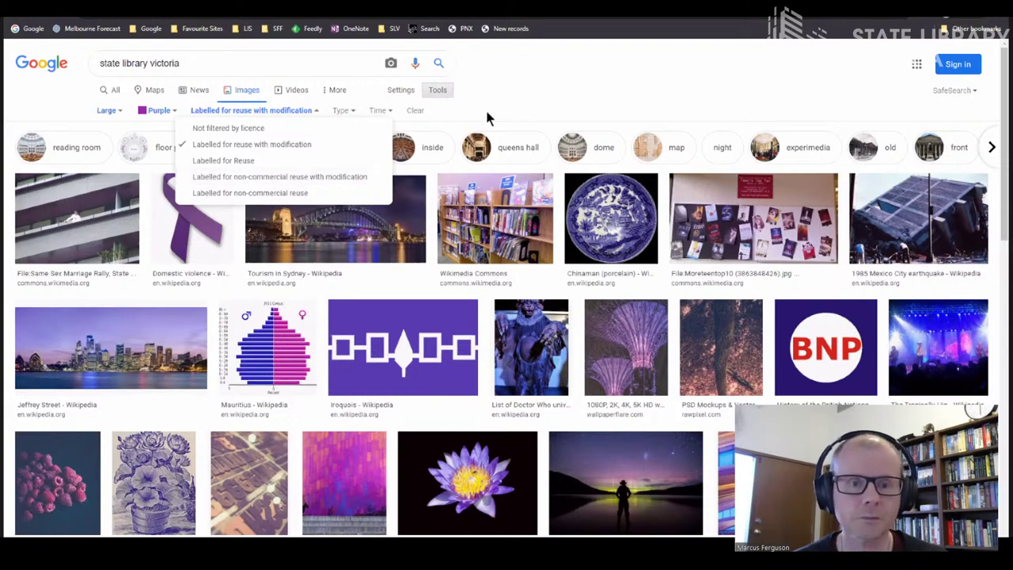
pyautogui.click(341, 114)
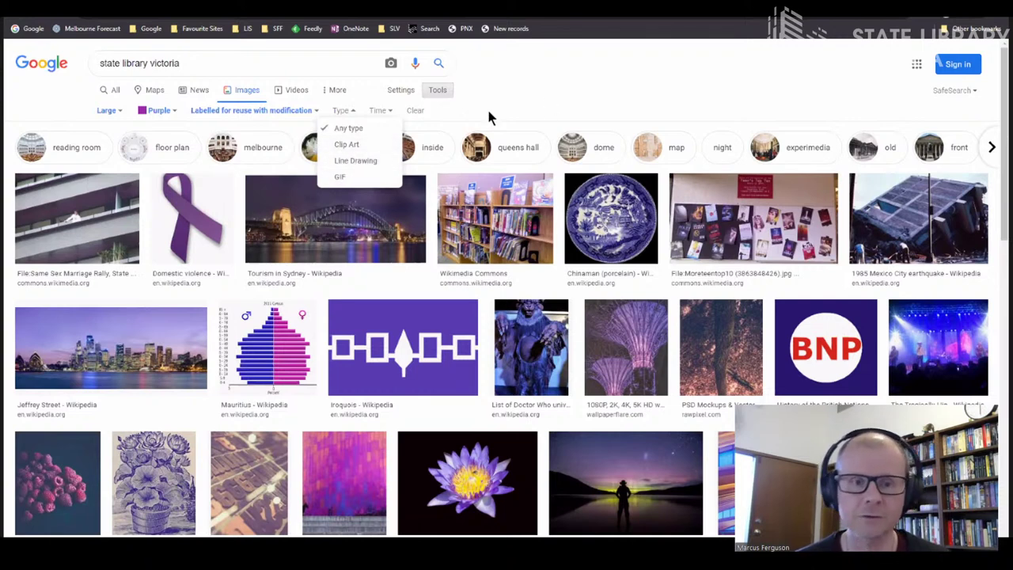
pyautogui.click(377, 114)
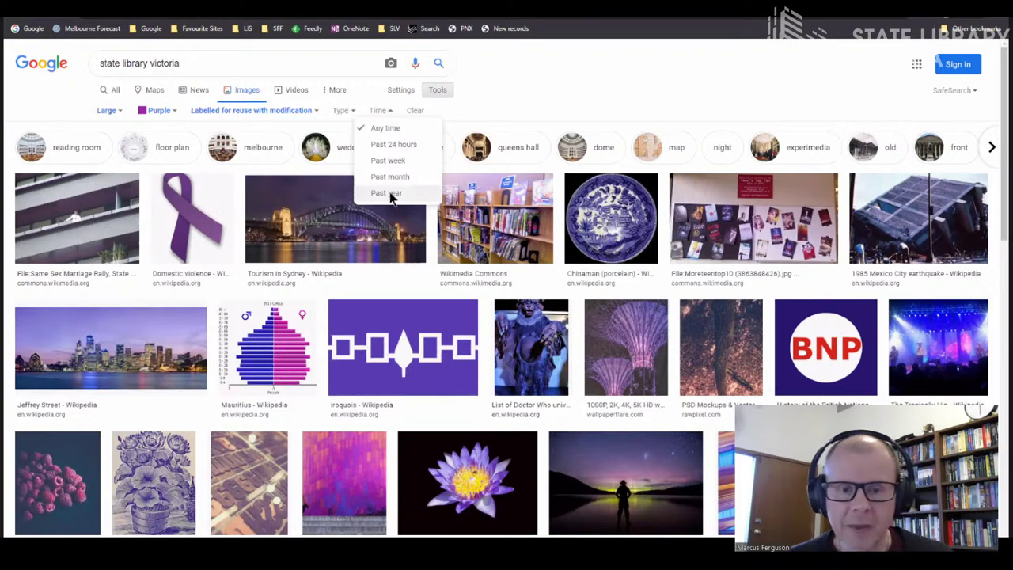
pyautogui.click(390, 194)
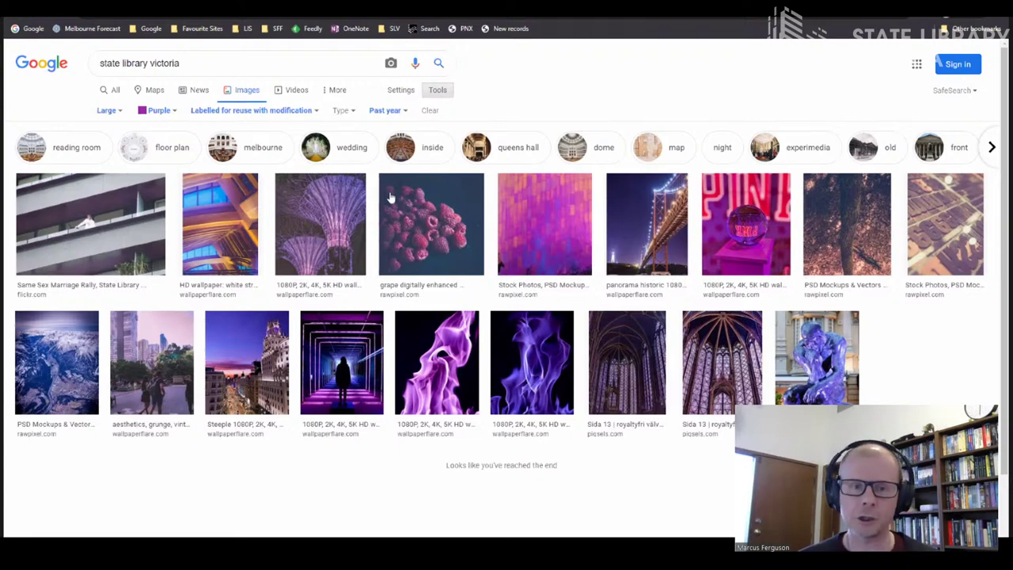
# Step: Reset the image filters to Any time, Not filtered by licence and Any colour
pyautogui.click(389, 112)
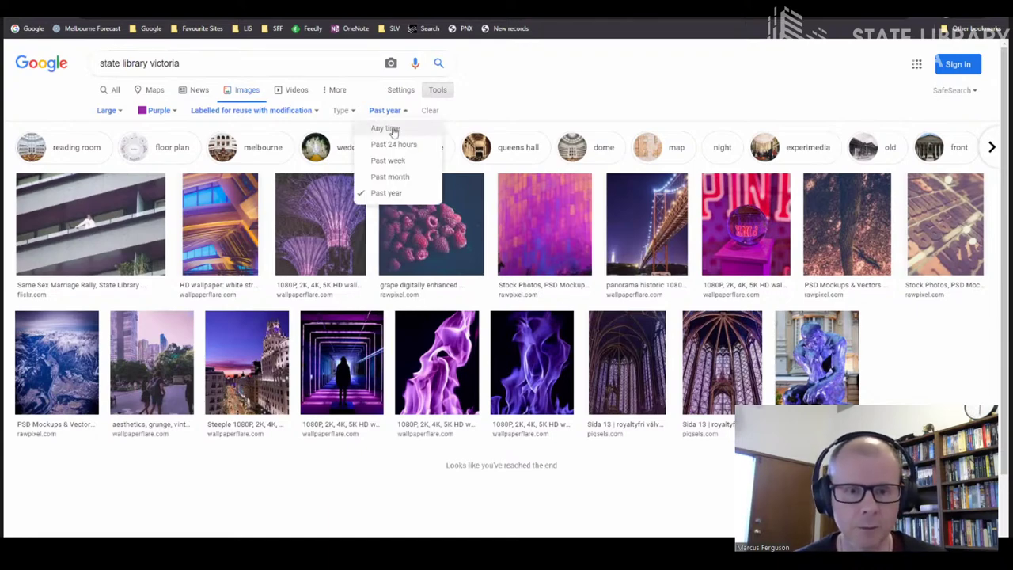
pyautogui.click(386, 128)
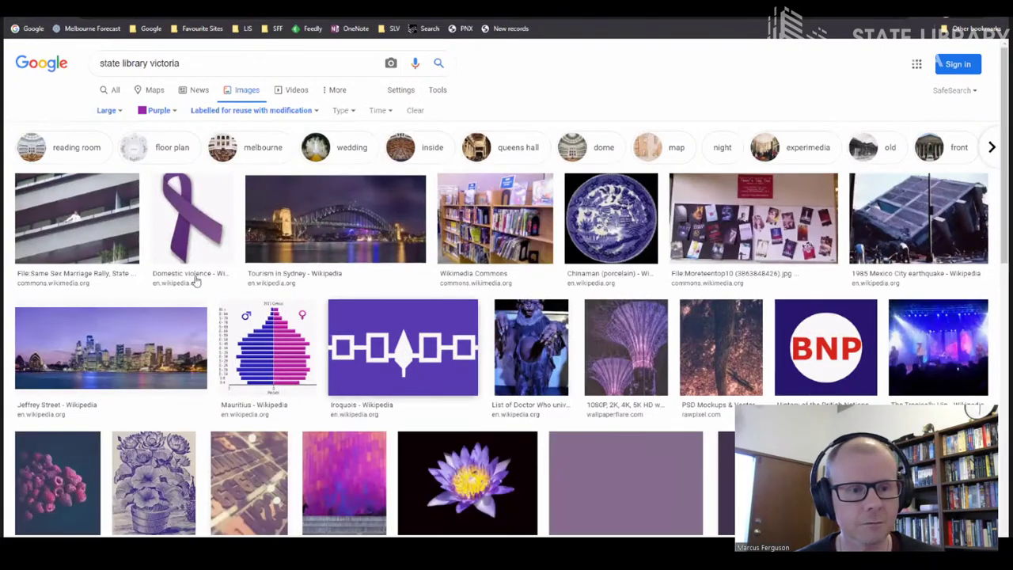
pyautogui.click(231, 111)
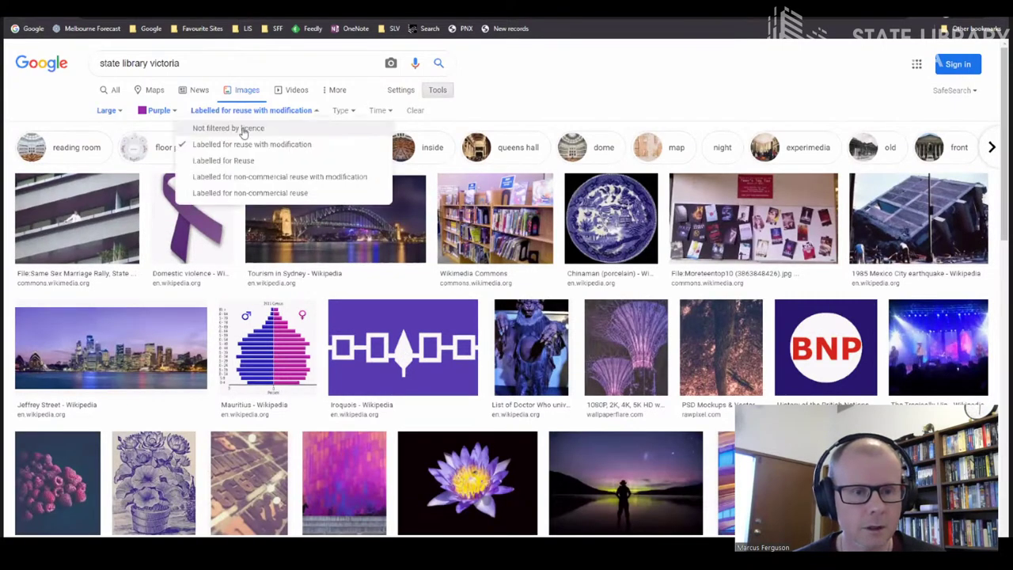
pyautogui.click(241, 129)
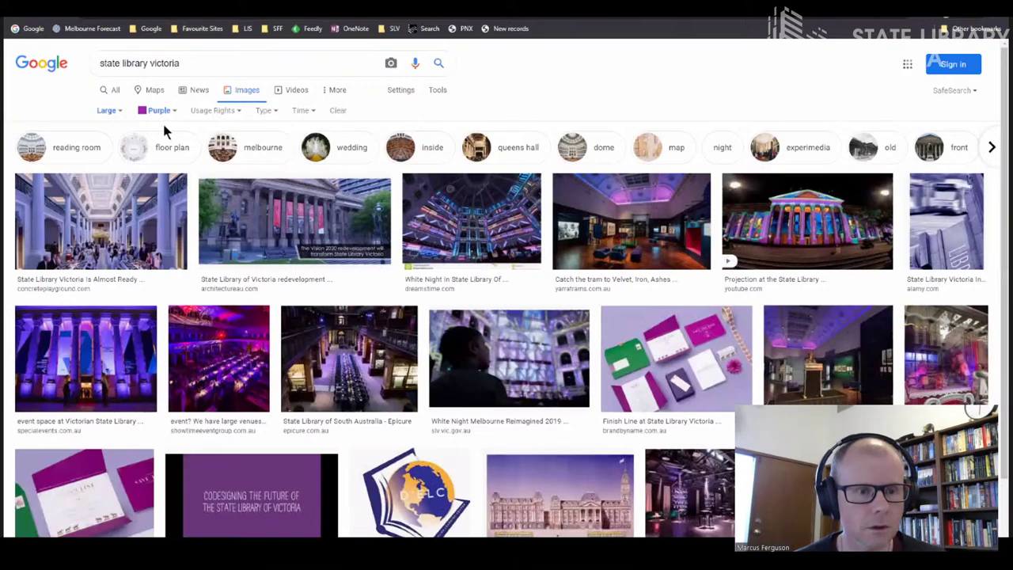
pyautogui.click(157, 114)
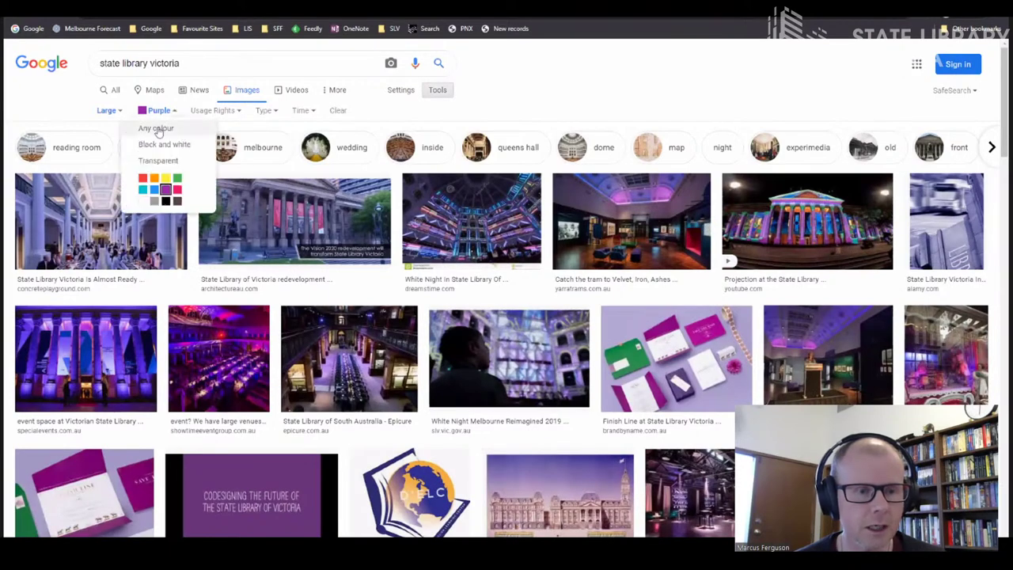
pyautogui.click(158, 128)
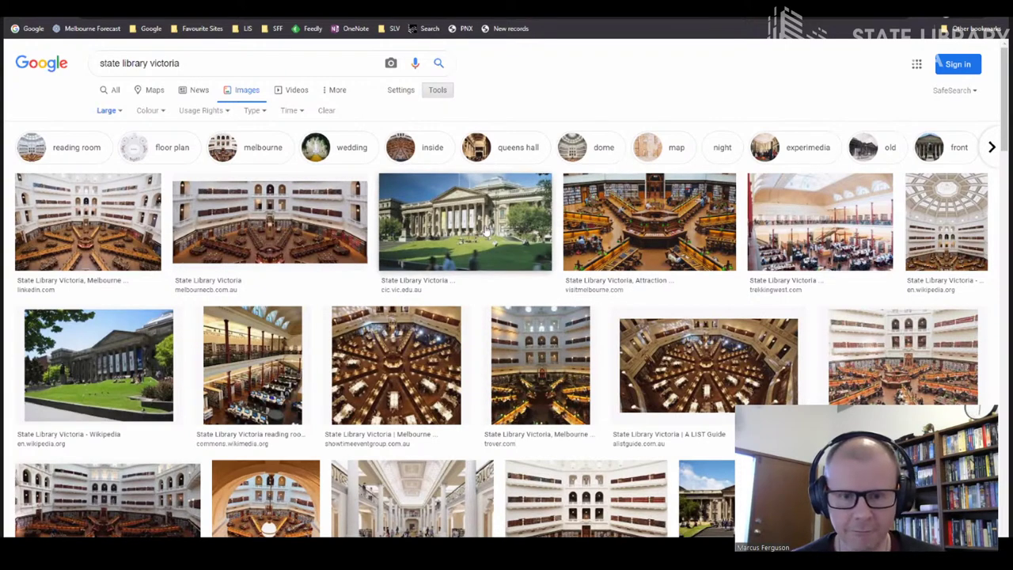
# Step: Run a reverse image search with the cic.vic.edu.au photo of the library's facade and look through the results
pyautogui.click(479, 236)
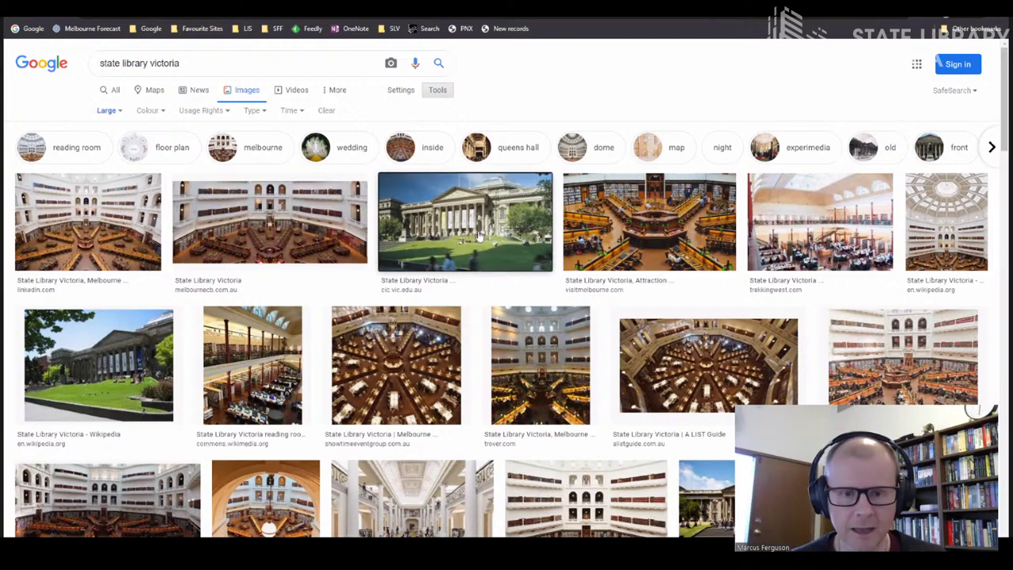
pyautogui.moveTo(479, 236); pyautogui.dragTo(353, 106)
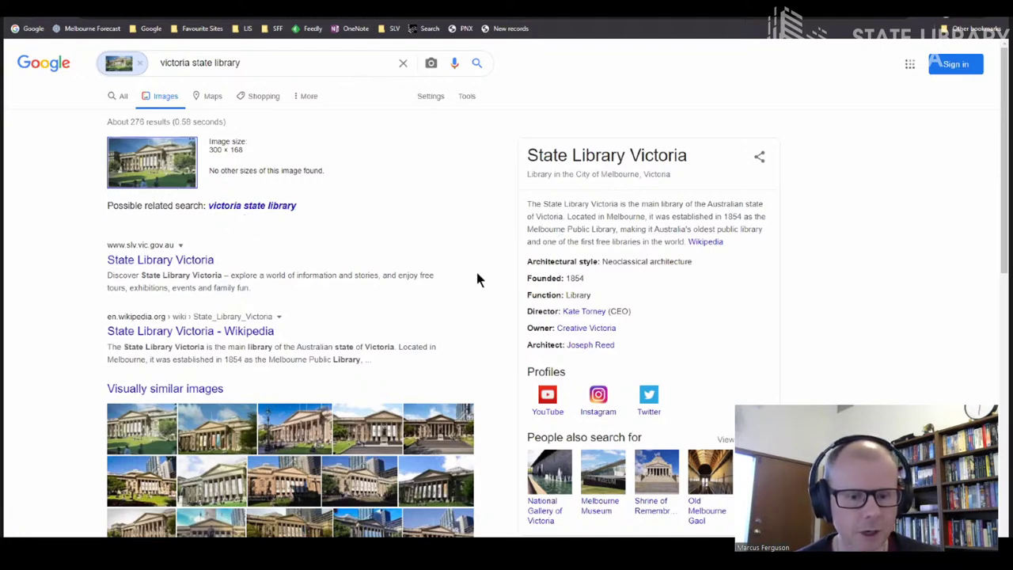
pyautogui.scroll(-2, 476, 279)
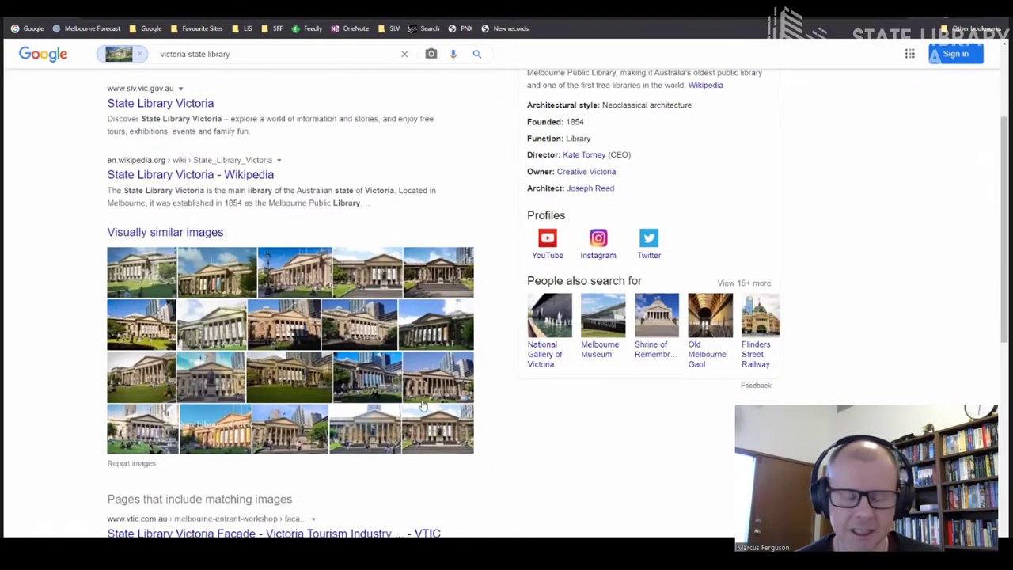
# Step: Open the full set of visually similar images and browse through the matching photos of the library
pyautogui.click(156, 233)
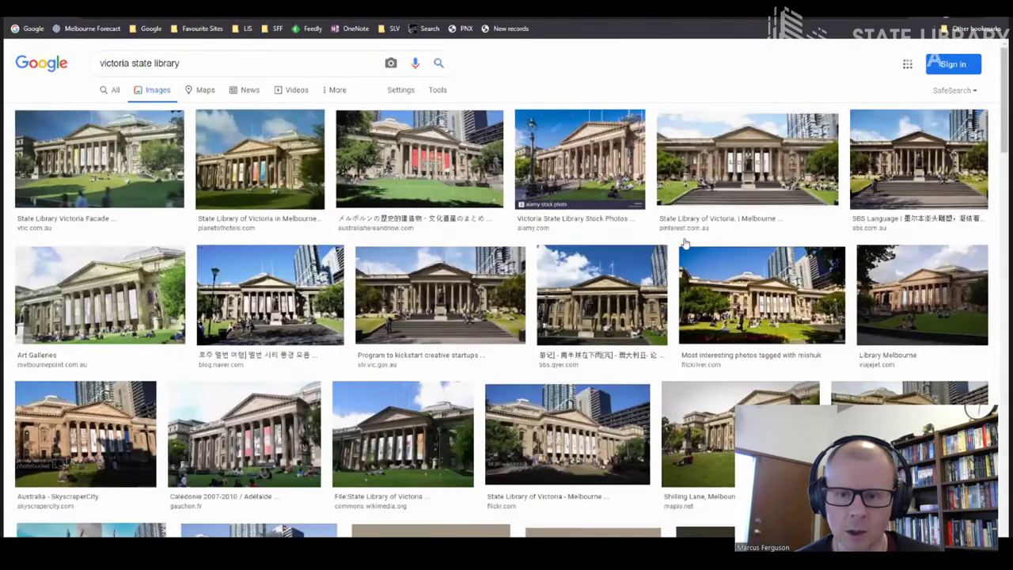
pyautogui.scroll(-2, 687, 245)
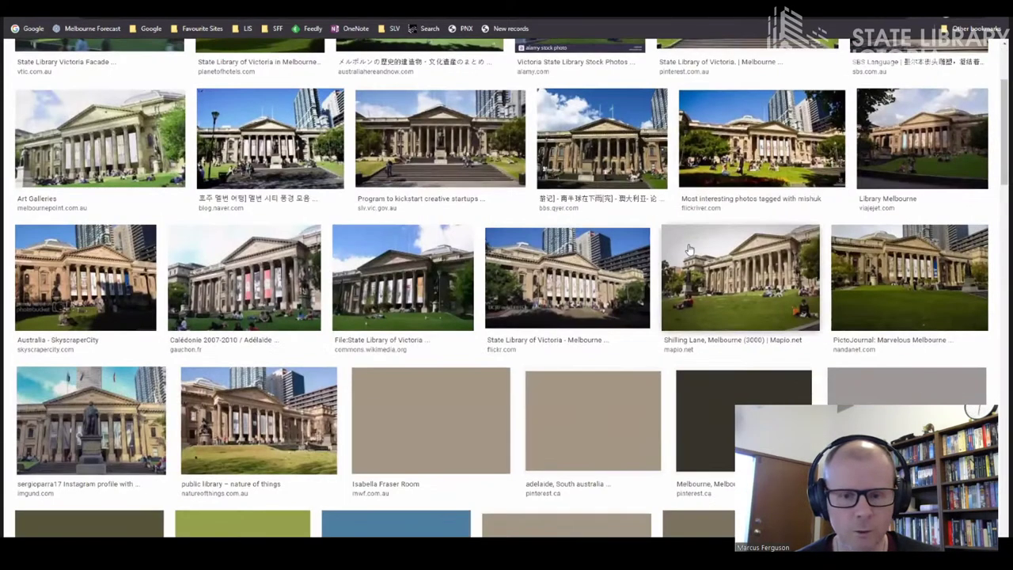
pyautogui.scroll(-1, 687, 254)
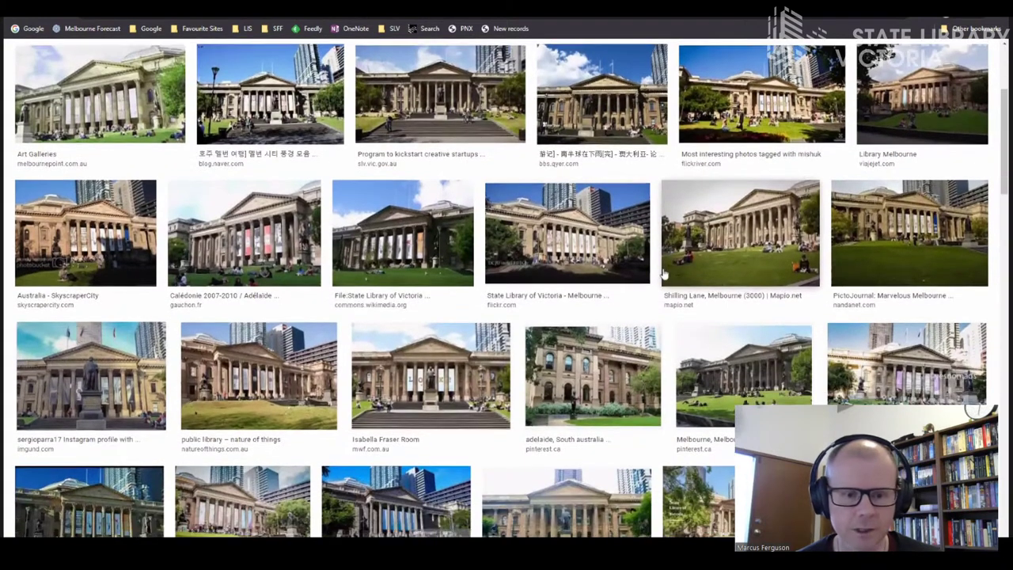
pyautogui.scroll(-1, 673, 285)
pyautogui.scroll(-3, 691, 299)
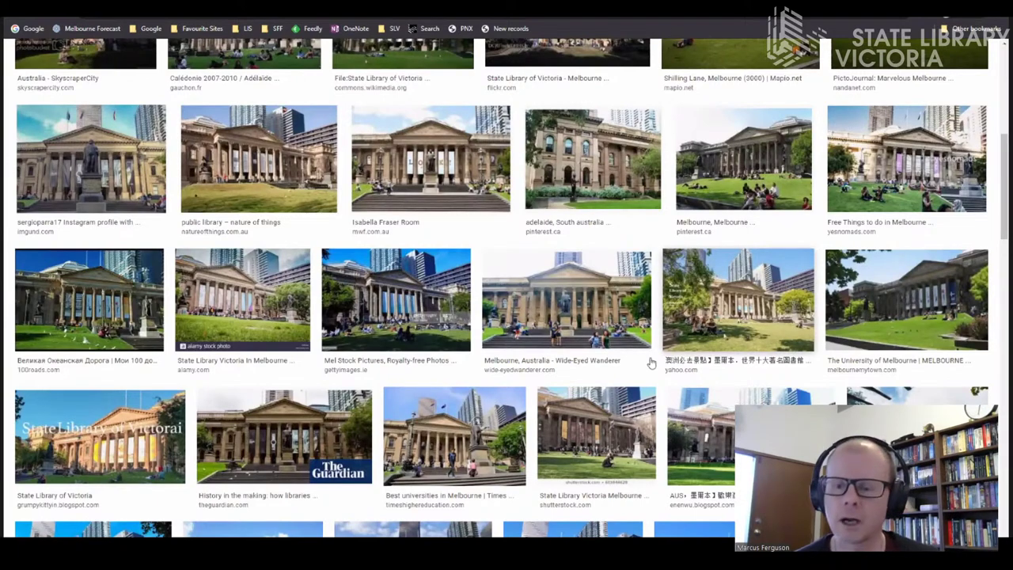
pyautogui.scroll(1, 651, 363)
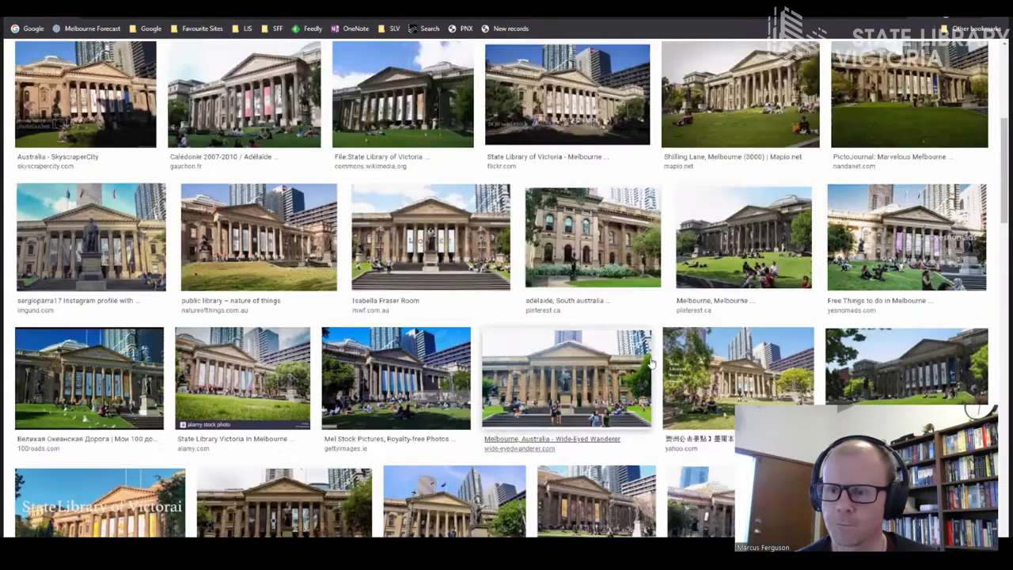
pyautogui.scroll(4, 651, 362)
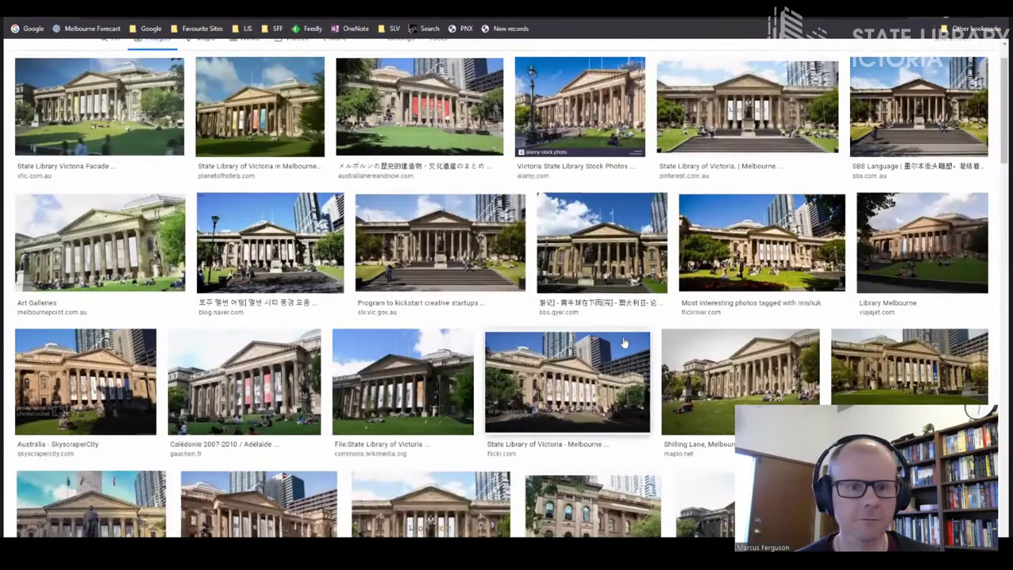
pyautogui.scroll(1, 636, 339)
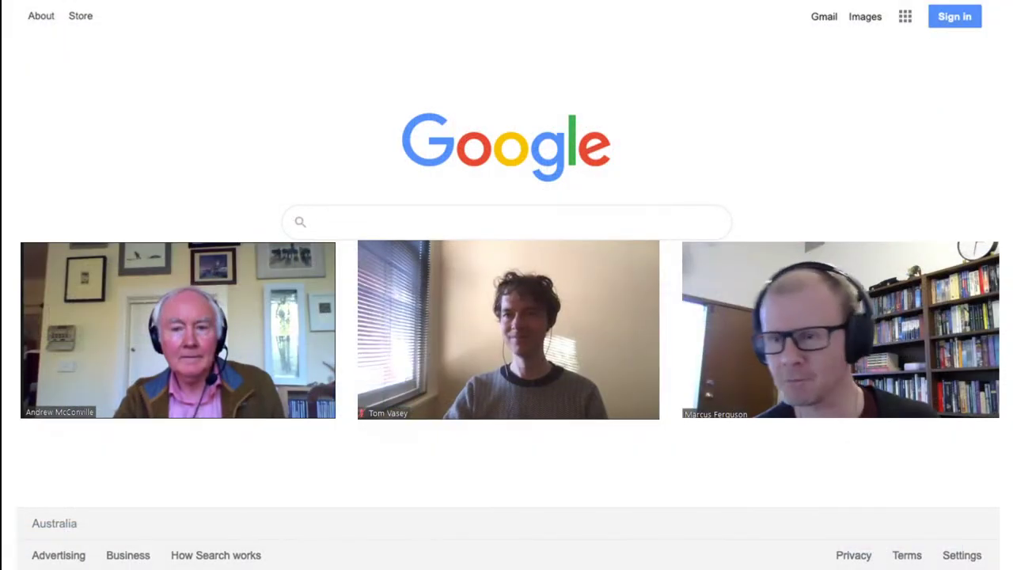